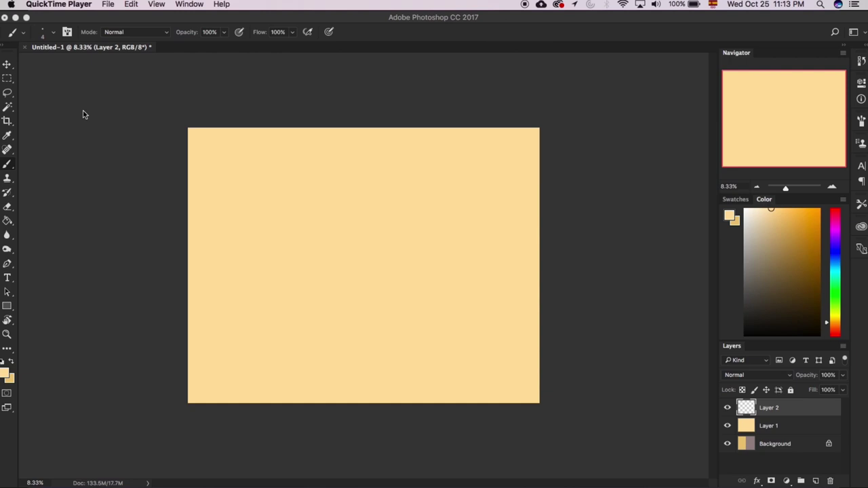
Step: Lighten the cream fill on Layer 1 with a Hue/Saturation adjustment, setting Lightness to +29
{"action": "left_click", "coordinate": [410, 237]}
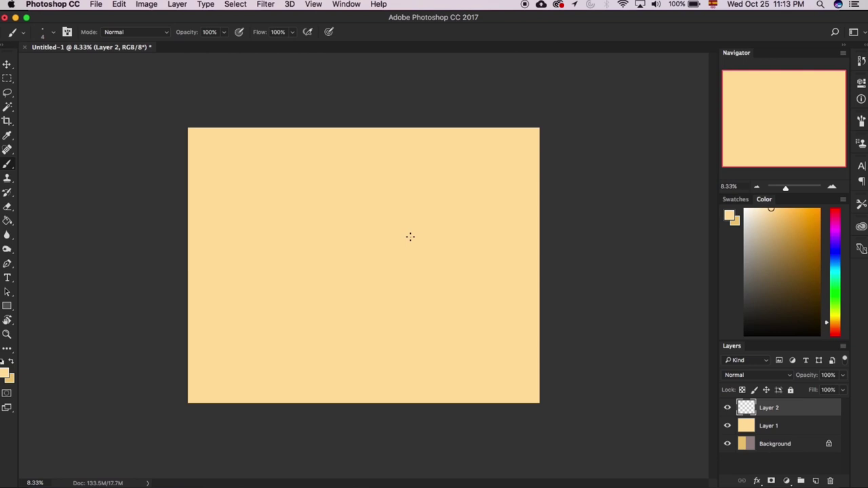
{"action": "key", "text": "z"}
{"action": "left_click_drag", "start_coordinate": [375, 186], "coordinate": [401, 183]}
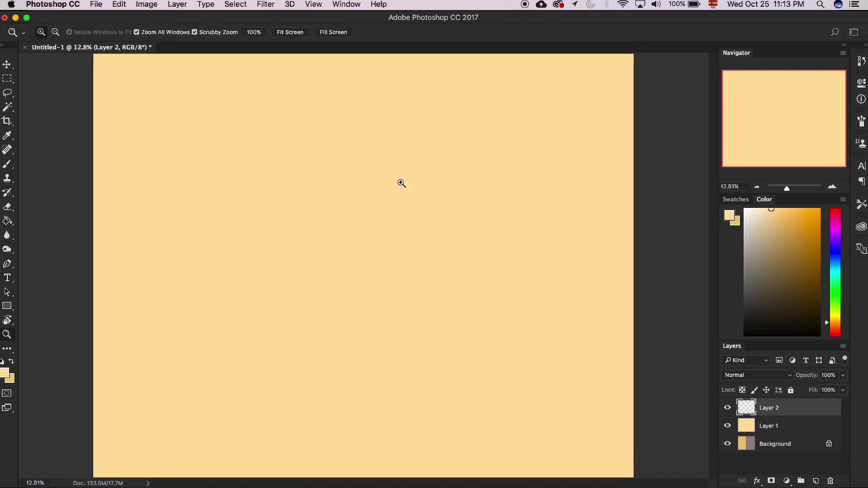
{"action": "left_click", "coordinate": [788, 426]}
{"action": "key", "text": "super+u"}
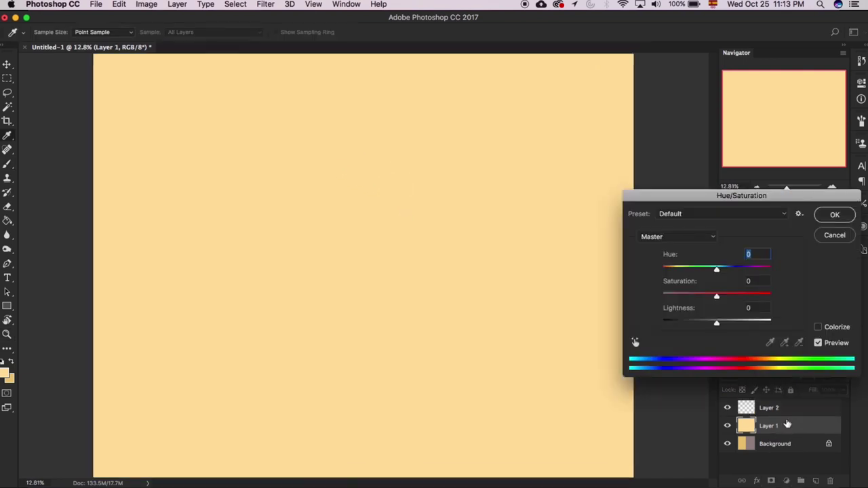
{"action": "left_click_drag", "start_coordinate": [717, 320], "coordinate": [733, 324]}
{"action": "left_click", "coordinate": [835, 215]}
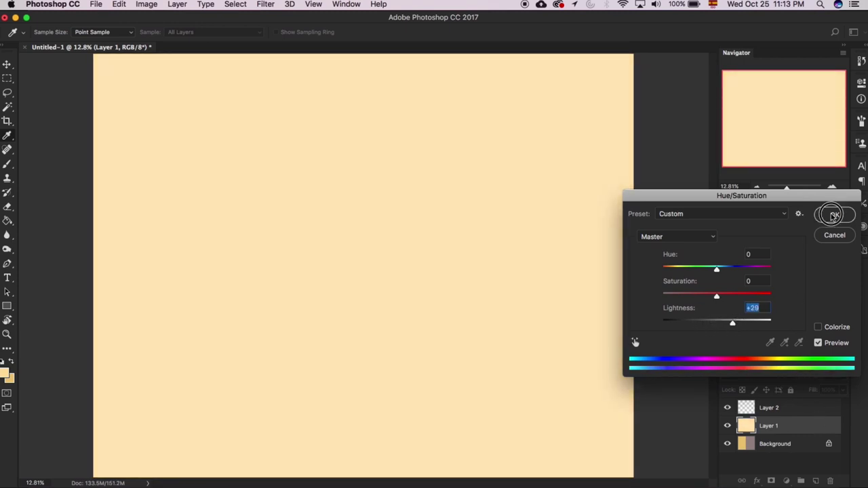
Step: Add a new layer above Layer 1 and set up a 7 px textured brush preset with black as the painting colour
{"action": "key", "text": "z"}
{"action": "left_click", "coordinate": [816, 480]}
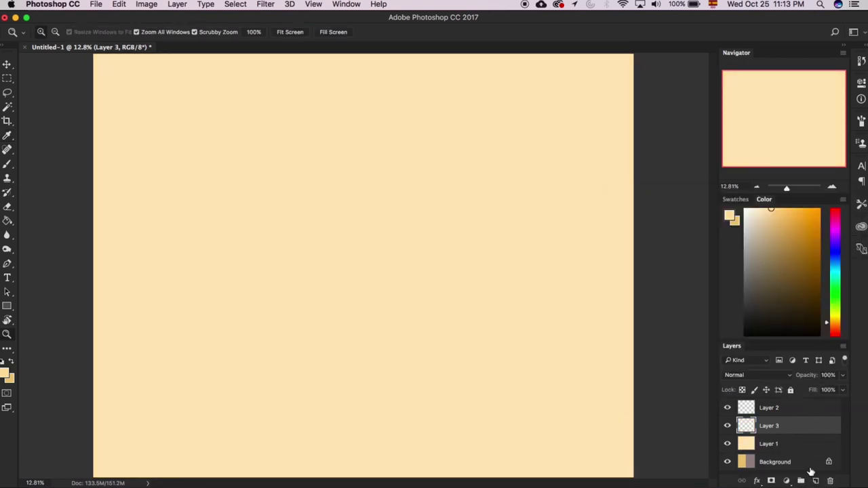
{"action": "key", "text": "b"}
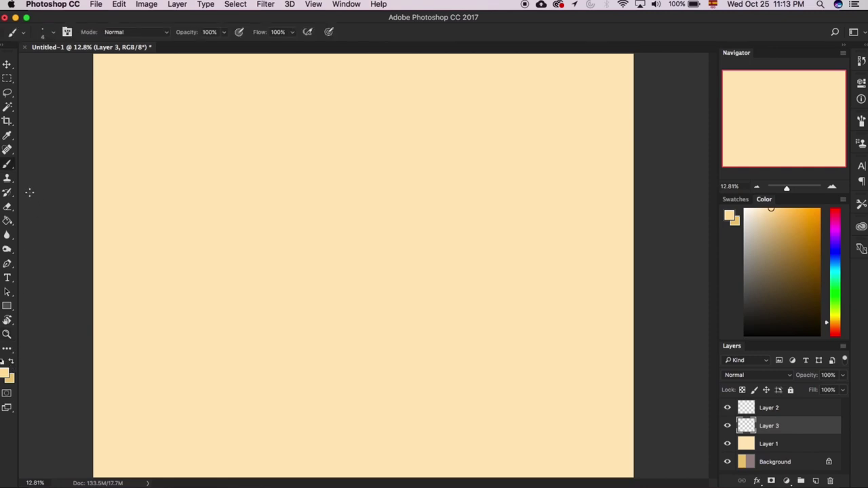
{"action": "right_click", "coordinate": [384, 184]}
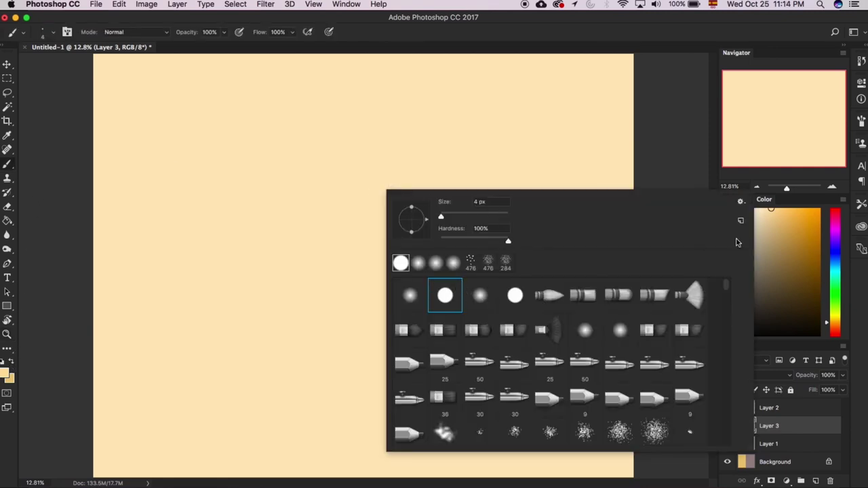
{"action": "left_click_drag", "start_coordinate": [726, 287], "coordinate": [709, 402]}
{"action": "scroll", "coordinate": [709, 401], "scroll_direction": "down", "scroll_amount": 10}
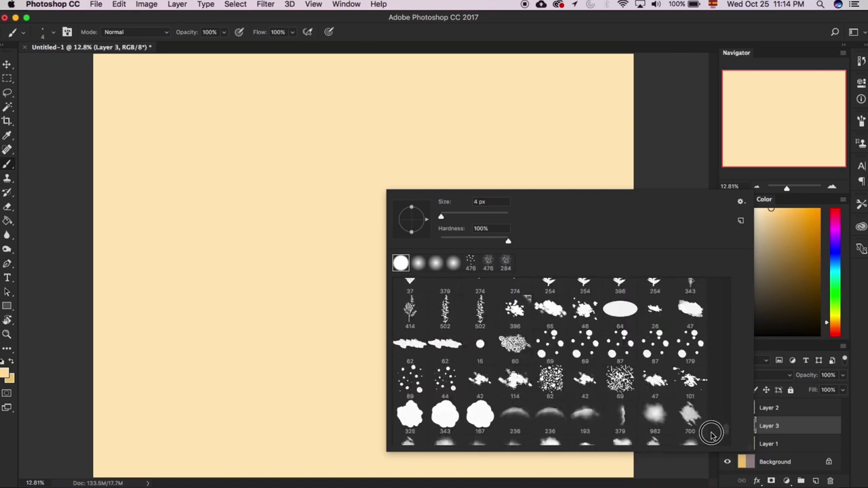
{"action": "scroll", "coordinate": [715, 424], "scroll_direction": "up", "scroll_amount": 2}
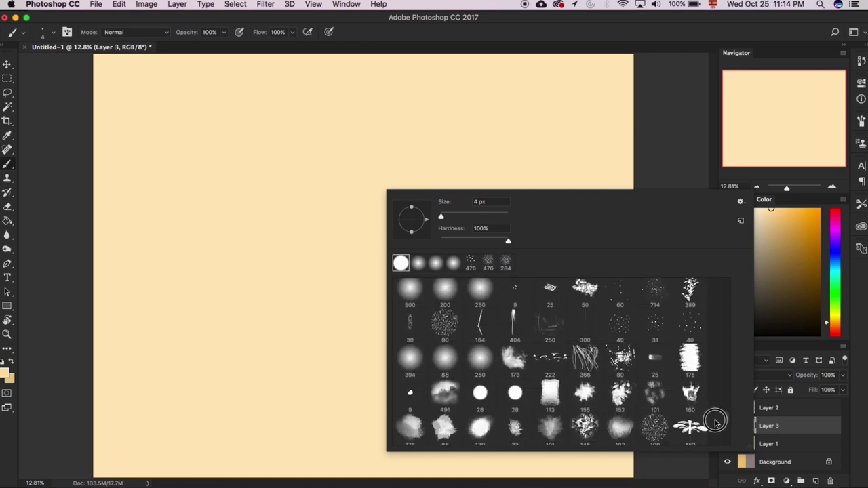
{"action": "scroll", "coordinate": [715, 424], "scroll_direction": "down", "scroll_amount": 15}
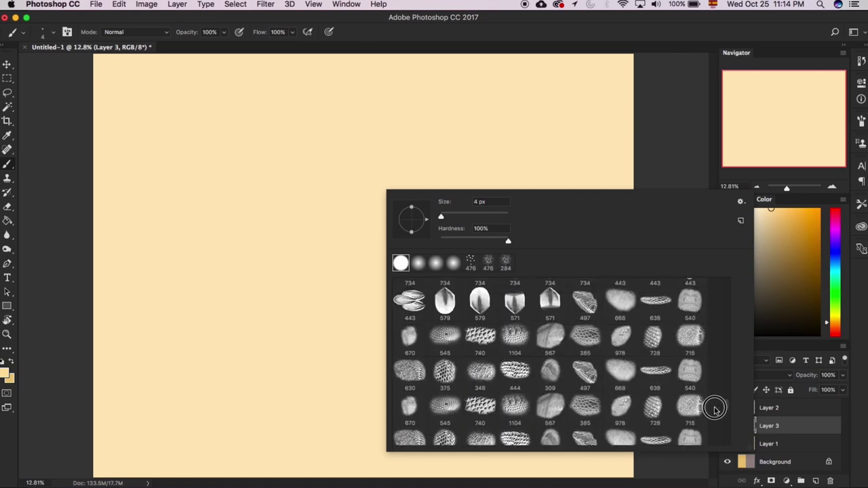
{"action": "scroll", "coordinate": [714, 405], "scroll_direction": "down", "scroll_amount": 10}
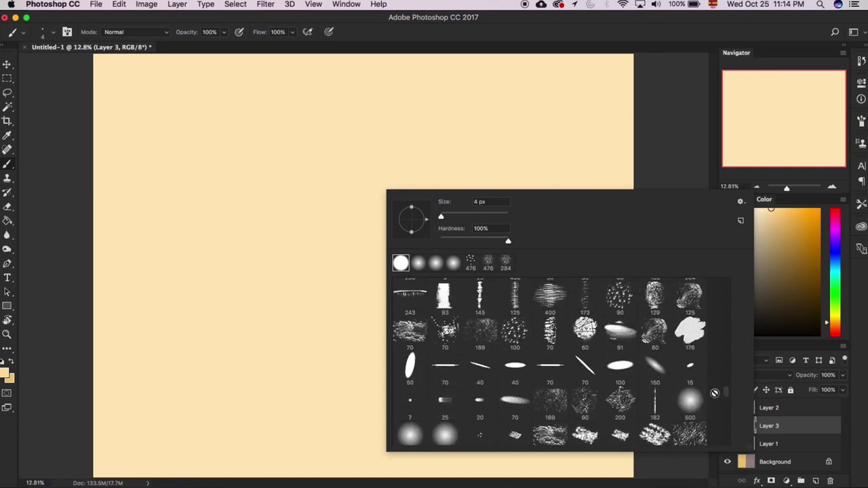
{"action": "left_click", "coordinate": [412, 403]}
{"action": "left_click_drag", "start_coordinate": [490, 243], "coordinate": [499, 240]}
{"action": "left_click", "coordinate": [751, 104]}
{"action": "left_click_drag", "start_coordinate": [774, 272], "coordinate": [738, 391]}
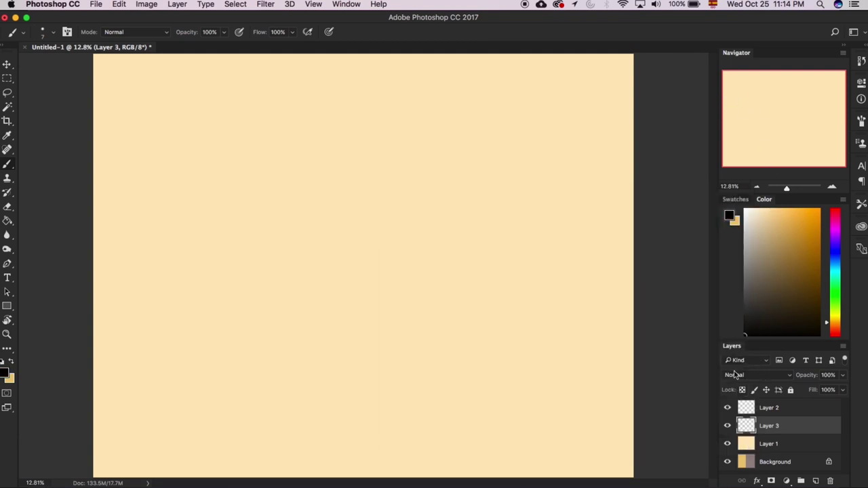
Step: Sketch a baby dragon's round head in the canvas's upper-left area, with a curved neck and body running down from it
{"action": "mouse_move", "coordinate": [383, 147]}
{"action": "left_mouse_down"}
{"action": "mouse_move", "coordinate": [390, 136]}
{"action": "mouse_move", "coordinate": [339, 249]}
{"action": "left_mouse_up"}
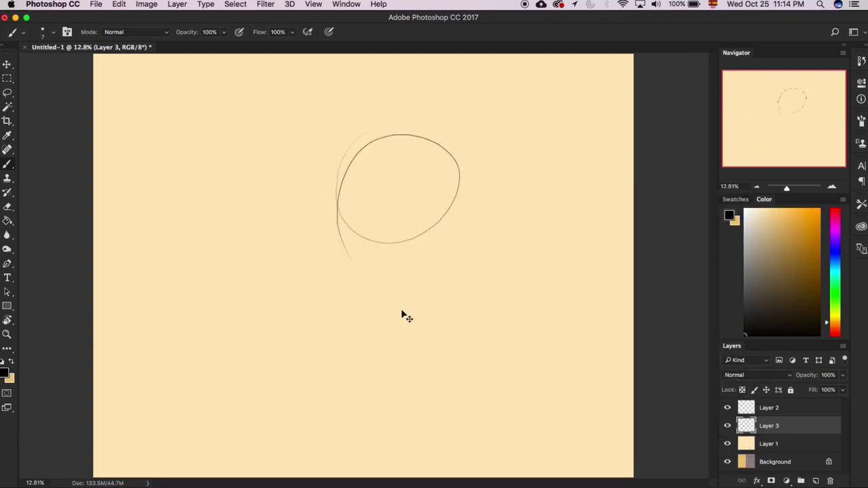
{"action": "key", "text": "super+z"}
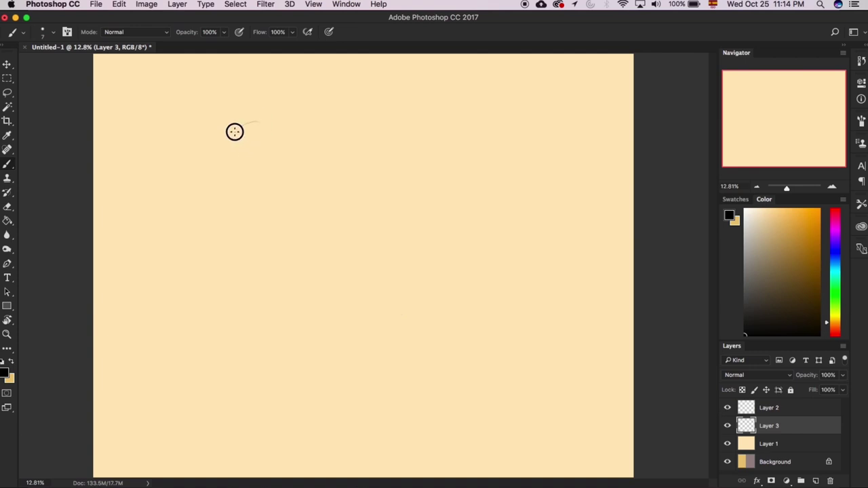
{"action": "mouse_move", "coordinate": [235, 129]}
{"action": "left_mouse_down"}
{"action": "mouse_move", "coordinate": [244, 120]}
{"action": "mouse_move", "coordinate": [328, 152]}
{"action": "mouse_move", "coordinate": [310, 200]}
{"action": "mouse_move", "coordinate": [310, 249]}
{"action": "mouse_move", "coordinate": [347, 298]}
{"action": "mouse_move", "coordinate": [378, 302]}
{"action": "left_mouse_up"}
{"action": "left_click_drag", "start_coordinate": [322, 180], "coordinate": [384, 307]}
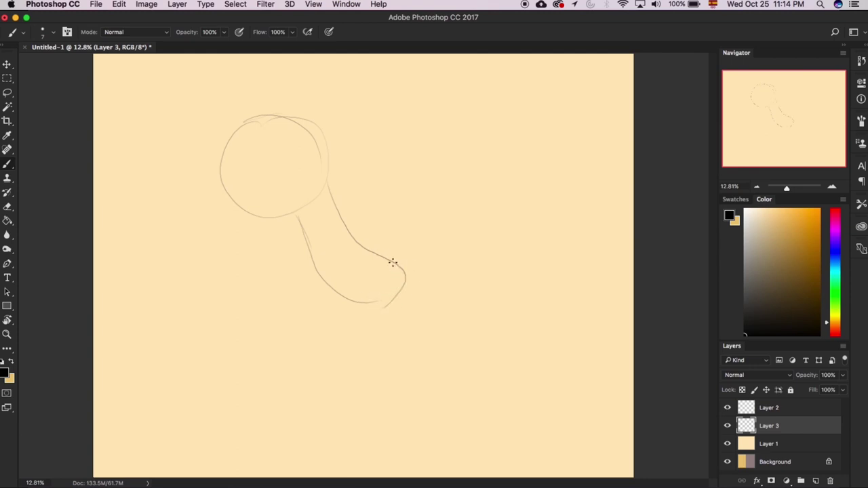
Step: Add the long tail, clawed hind legs, small front arms and a back wing to the dragon's body
{"action": "mouse_move", "coordinate": [393, 262]}
{"action": "left_mouse_down"}
{"action": "mouse_move", "coordinate": [494, 230]}
{"action": "mouse_move", "coordinate": [428, 289]}
{"action": "mouse_move", "coordinate": [375, 300]}
{"action": "mouse_move", "coordinate": [385, 322]}
{"action": "mouse_move", "coordinate": [366, 342]}
{"action": "mouse_move", "coordinate": [385, 333]}
{"action": "mouse_move", "coordinate": [375, 316]}
{"action": "left_mouse_up"}
{"action": "mouse_move", "coordinate": [317, 243]}
{"action": "left_mouse_down"}
{"action": "mouse_move", "coordinate": [306, 270]}
{"action": "mouse_move", "coordinate": [315, 265]}
{"action": "mouse_move", "coordinate": [301, 251]}
{"action": "left_mouse_up"}
{"action": "mouse_move", "coordinate": [343, 217]}
{"action": "left_mouse_down"}
{"action": "mouse_move", "coordinate": [355, 192]}
{"action": "mouse_move", "coordinate": [393, 185]}
{"action": "mouse_move", "coordinate": [353, 224]}
{"action": "left_mouse_up"}
Step: Draw the dragon's snout, nostril and shaded eye, plus a row of spikes along the back of its head
{"action": "mouse_move", "coordinate": [274, 114]}
{"action": "left_mouse_down"}
{"action": "mouse_move", "coordinate": [210, 194]}
{"action": "mouse_move", "coordinate": [249, 217]}
{"action": "mouse_move", "coordinate": [293, 203]}
{"action": "left_mouse_up"}
{"action": "left_click_drag", "start_coordinate": [220, 203], "coordinate": [222, 194]}
{"action": "mouse_move", "coordinate": [252, 144]}
{"action": "left_mouse_down"}
{"action": "mouse_move", "coordinate": [250, 180]}
{"action": "mouse_move", "coordinate": [253, 144]}
{"action": "mouse_move", "coordinate": [246, 170]}
{"action": "mouse_move", "coordinate": [269, 165]}
{"action": "left_mouse_up"}
{"action": "mouse_move", "coordinate": [264, 116]}
{"action": "left_mouse_down"}
{"action": "mouse_move", "coordinate": [303, 93]}
{"action": "mouse_move", "coordinate": [311, 138]}
{"action": "mouse_move", "coordinate": [335, 139]}
{"action": "mouse_move", "coordinate": [330, 176]}
{"action": "mouse_move", "coordinate": [295, 188]}
{"action": "mouse_move", "coordinate": [281, 204]}
{"action": "mouse_move", "coordinate": [290, 184]}
{"action": "mouse_move", "coordinate": [306, 210]}
{"action": "mouse_move", "coordinate": [294, 204]}
{"action": "mouse_move", "coordinate": [307, 245]}
{"action": "left_mouse_up"}
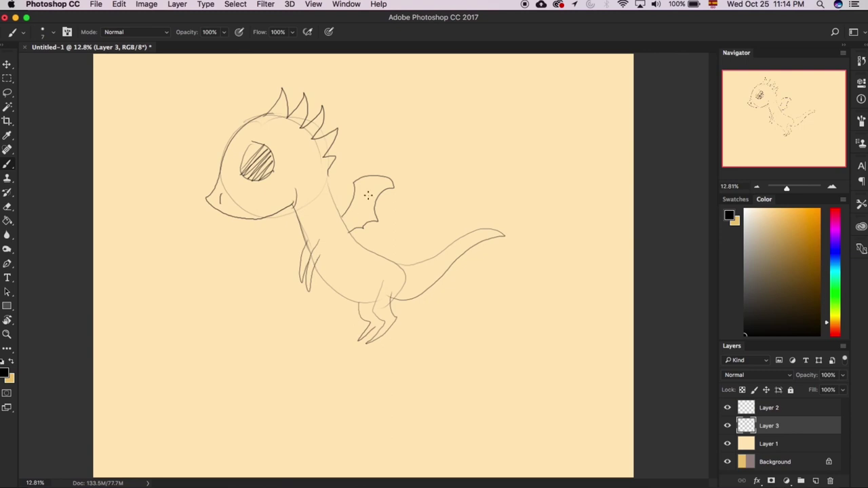
{"action": "mouse_move", "coordinate": [342, 209]}
{"action": "left_mouse_down"}
{"action": "mouse_move", "coordinate": [341, 199]}
{"action": "mouse_move", "coordinate": [374, 175]}
{"action": "left_mouse_up"}
Step: Hide the dragon sketch layer and place the baby alligator photo on a new layer, enlarged to about 439% and centred on the canvas
{"action": "left_click", "coordinate": [730, 426]}
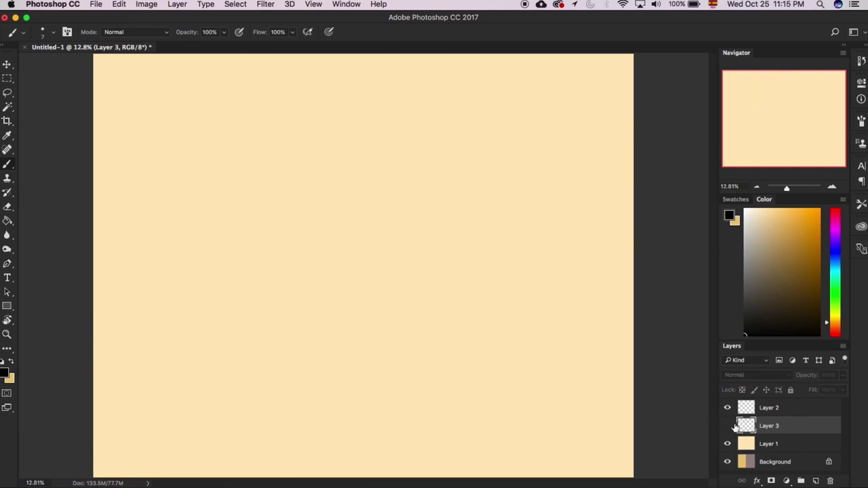
{"action": "left_click", "coordinate": [815, 481]}
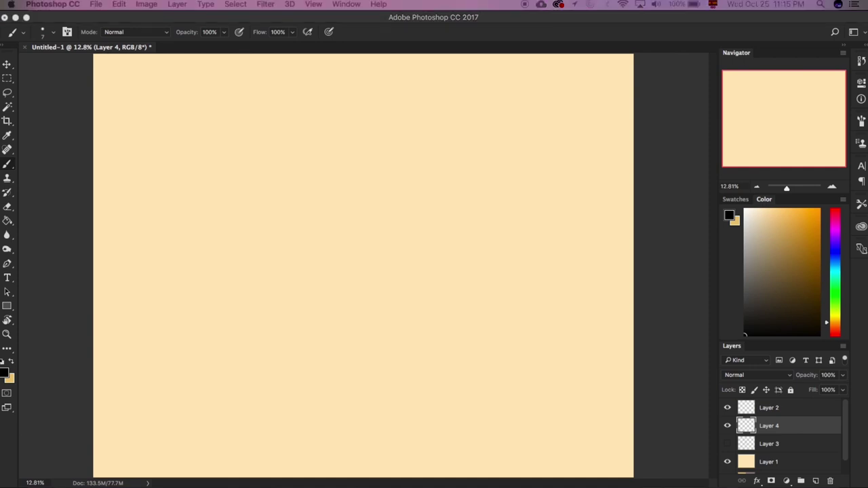
{"action": "left_click_drag", "start_coordinate": [440, 0], "coordinate": [348, 213]}
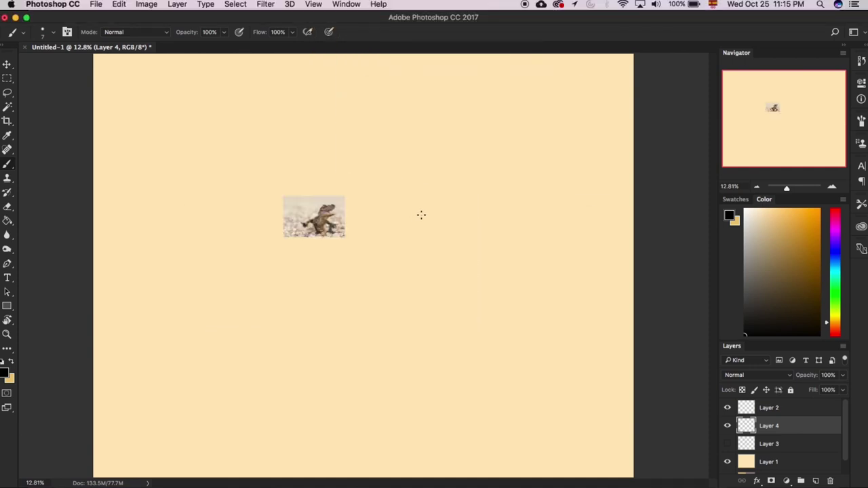
{"action": "key", "text": "super+t"}
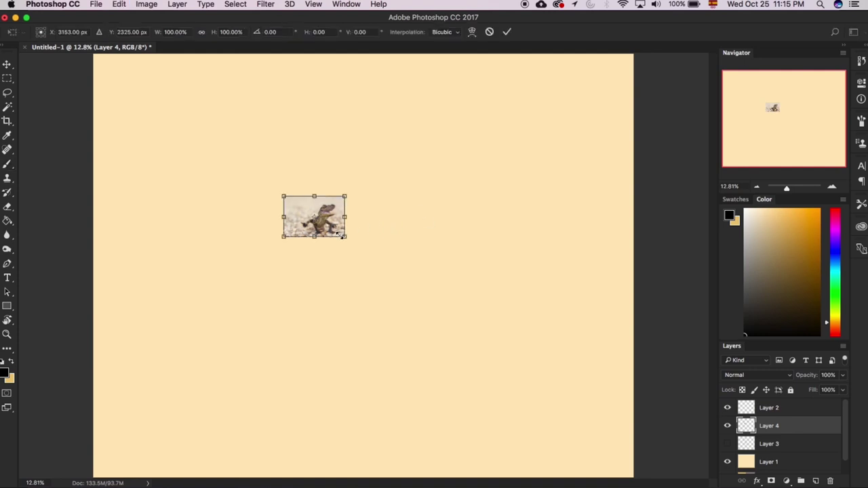
{"action": "left_click_drag", "start_coordinate": [345, 236], "coordinate": [552, 372]}
{"action": "left_click_drag", "start_coordinate": [494, 271], "coordinate": [441, 261]}
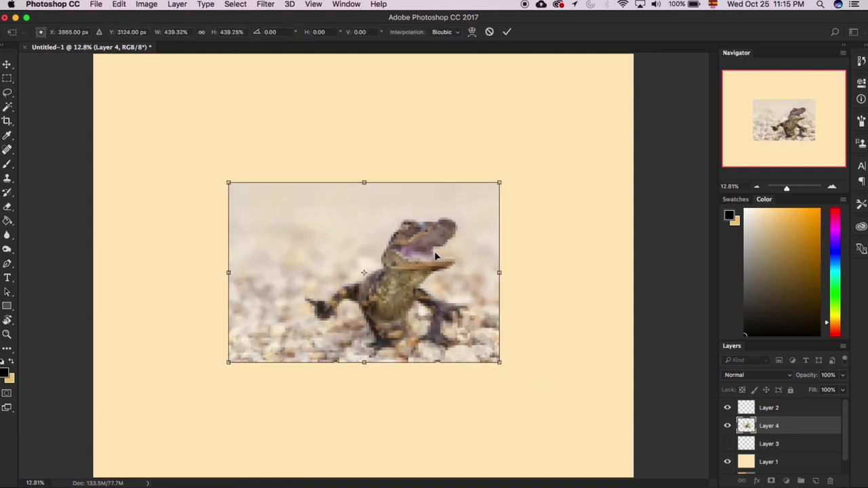
{"action": "key", "text": "Return"}
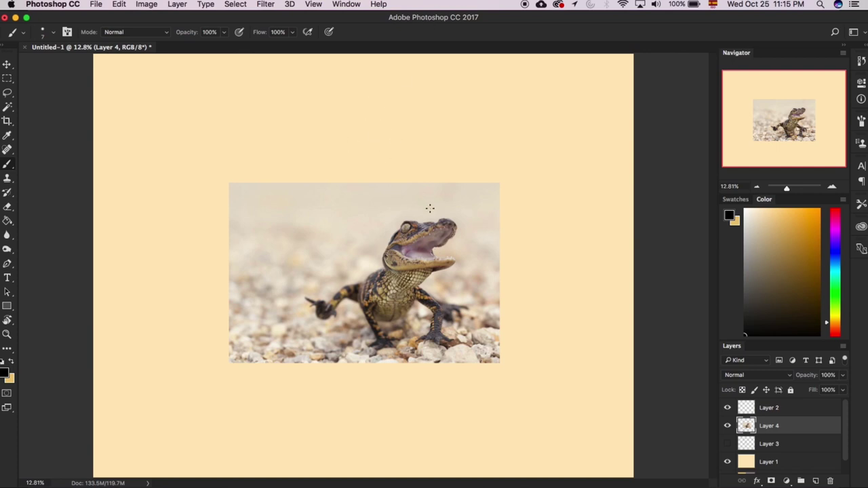
Step: Sketch a simplified alligator above the photo, using circles for head and body and adding the open jaws, eye, neck and limbs
{"action": "mouse_move", "coordinate": [420, 88]}
{"action": "left_mouse_down"}
{"action": "mouse_move", "coordinate": [447, 130]}
{"action": "mouse_move", "coordinate": [398, 116]}
{"action": "mouse_move", "coordinate": [425, 80]}
{"action": "mouse_move", "coordinate": [459, 118]}
{"action": "mouse_move", "coordinate": [477, 70]}
{"action": "mouse_move", "coordinate": [464, 115]}
{"action": "mouse_move", "coordinate": [456, 84]}
{"action": "mouse_move", "coordinate": [478, 69]}
{"action": "left_mouse_up"}
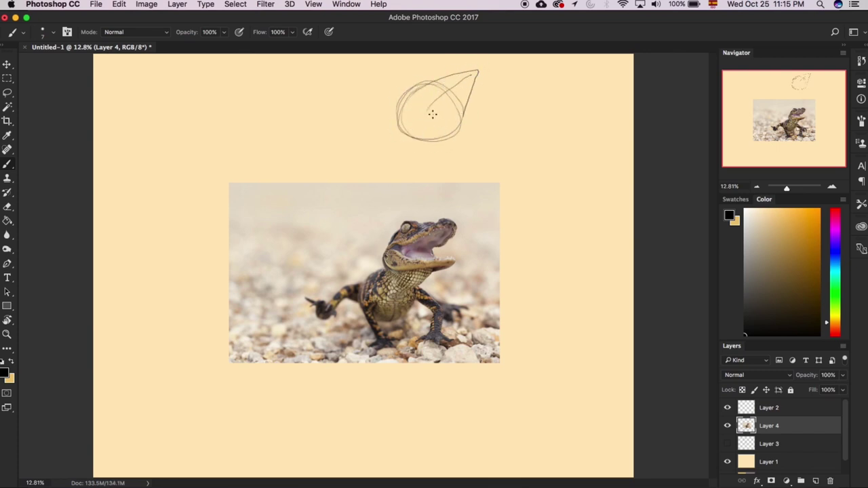
{"action": "mouse_move", "coordinate": [432, 113]}
{"action": "left_mouse_down"}
{"action": "mouse_move", "coordinate": [478, 126]}
{"action": "mouse_move", "coordinate": [432, 124]}
{"action": "mouse_move", "coordinate": [405, 109]}
{"action": "mouse_move", "coordinate": [416, 94]}
{"action": "mouse_move", "coordinate": [405, 84]}
{"action": "mouse_move", "coordinate": [432, 87]}
{"action": "mouse_move", "coordinate": [430, 98]}
{"action": "mouse_move", "coordinate": [429, 82]}
{"action": "mouse_move", "coordinate": [422, 86]}
{"action": "mouse_move", "coordinate": [411, 140]}
{"action": "mouse_move", "coordinate": [394, 122]}
{"action": "mouse_move", "coordinate": [449, 126]}
{"action": "mouse_move", "coordinate": [457, 95]}
{"action": "mouse_move", "coordinate": [423, 132]}
{"action": "mouse_move", "coordinate": [398, 117]}
{"action": "mouse_move", "coordinate": [381, 154]}
{"action": "left_mouse_up"}
{"action": "mouse_move", "coordinate": [438, 141]}
{"action": "left_mouse_down"}
{"action": "mouse_move", "coordinate": [412, 162]}
{"action": "mouse_move", "coordinate": [425, 156]}
{"action": "mouse_move", "coordinate": [407, 188]}
{"action": "mouse_move", "coordinate": [359, 197]}
{"action": "mouse_move", "coordinate": [378, 154]}
{"action": "mouse_move", "coordinate": [403, 163]}
{"action": "mouse_move", "coordinate": [409, 195]}
{"action": "mouse_move", "coordinate": [362, 202]}
{"action": "mouse_move", "coordinate": [374, 202]}
{"action": "mouse_move", "coordinate": [363, 169]}
{"action": "mouse_move", "coordinate": [357, 234]}
{"action": "left_mouse_up"}
{"action": "left_click_drag", "start_coordinate": [360, 185], "coordinate": [363, 233]}
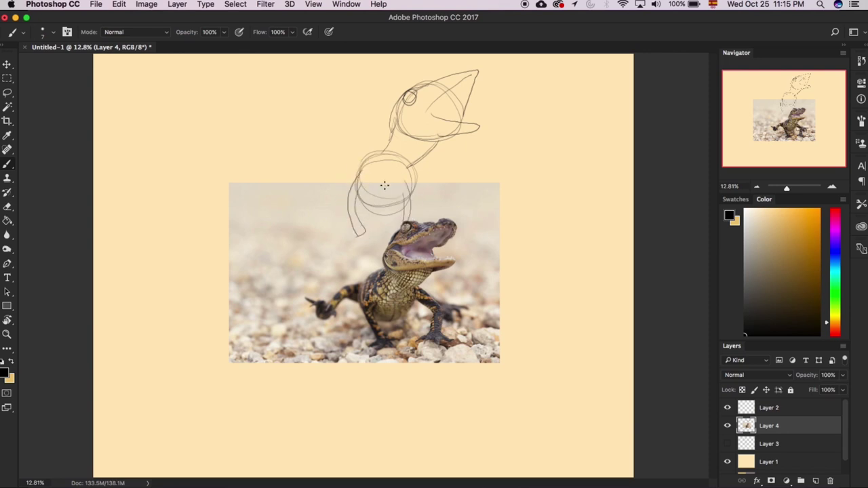
{"action": "mouse_move", "coordinate": [366, 160]}
{"action": "left_mouse_down"}
{"action": "mouse_move", "coordinate": [334, 166]}
{"action": "mouse_move", "coordinate": [318, 186]}
{"action": "mouse_move", "coordinate": [368, 169]}
{"action": "mouse_move", "coordinate": [412, 169]}
{"action": "mouse_move", "coordinate": [441, 184]}
{"action": "left_mouse_up"}
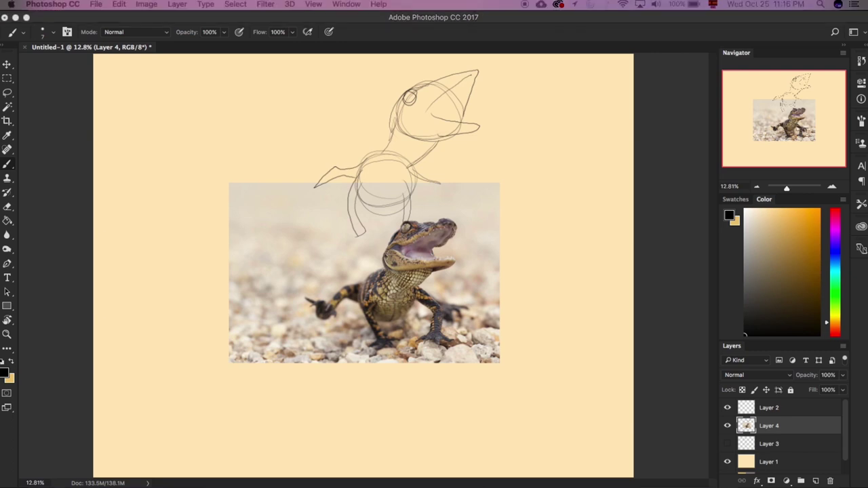
Step: Add the baby chameleon photo, scale it to about 470% and position it over the left part of the alligator photo
{"action": "left_click_drag", "start_coordinate": [292, 21], "coordinate": [289, 254]}
{"action": "key", "text": "super+t"}
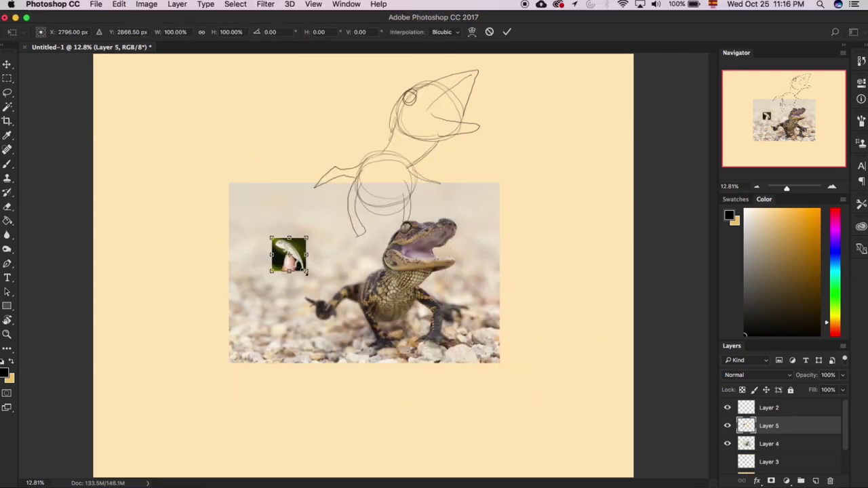
{"action": "left_click_drag", "start_coordinate": [319, 293], "coordinate": [448, 407]}
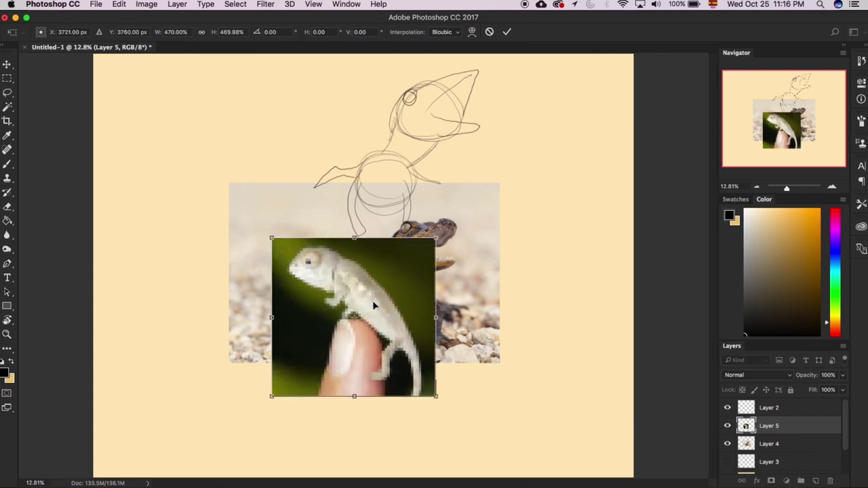
{"action": "left_click_drag", "start_coordinate": [373, 300], "coordinate": [242, 243]}
{"action": "key", "text": "Return"}
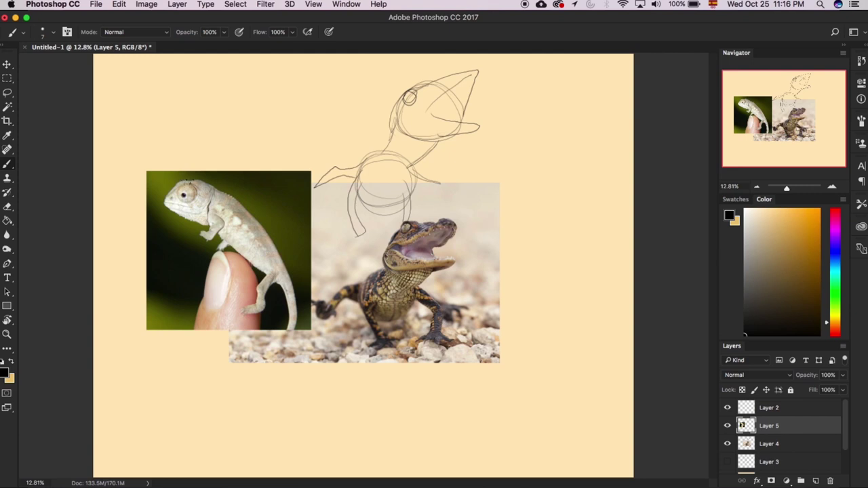
Step: Sketch a simplified chameleon above its photo, with a circular head, long sloping body, legs and hanging tail
{"action": "mouse_move", "coordinate": [194, 89]}
{"action": "left_mouse_down"}
{"action": "mouse_move", "coordinate": [197, 82]}
{"action": "mouse_move", "coordinate": [200, 126]}
{"action": "left_mouse_up"}
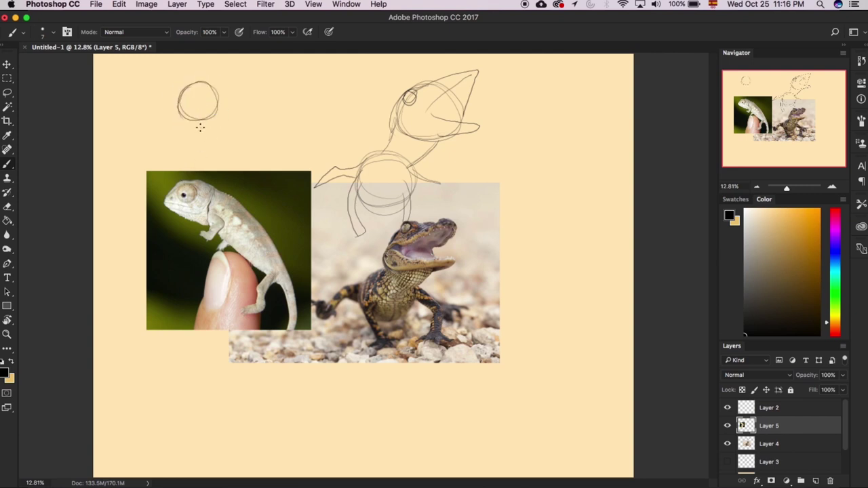
{"action": "left_click_drag", "start_coordinate": [215, 86], "coordinate": [296, 155]}
{"action": "mouse_move", "coordinate": [215, 113]}
{"action": "left_mouse_down"}
{"action": "mouse_move", "coordinate": [257, 141]}
{"action": "mouse_move", "coordinate": [297, 158]}
{"action": "left_mouse_up"}
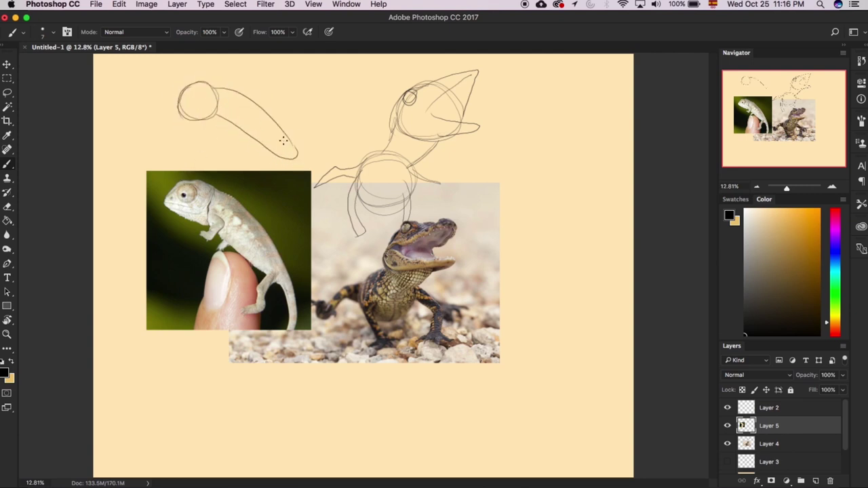
{"action": "mouse_move", "coordinate": [231, 129]}
{"action": "left_mouse_down"}
{"action": "mouse_move", "coordinate": [224, 112]}
{"action": "mouse_move", "coordinate": [227, 132]}
{"action": "mouse_move", "coordinate": [221, 116]}
{"action": "mouse_move", "coordinate": [263, 185]}
{"action": "left_mouse_up"}
{"action": "mouse_move", "coordinate": [287, 148]}
{"action": "left_mouse_down"}
{"action": "mouse_move", "coordinate": [277, 173]}
{"action": "mouse_move", "coordinate": [266, 174]}
{"action": "left_mouse_up"}
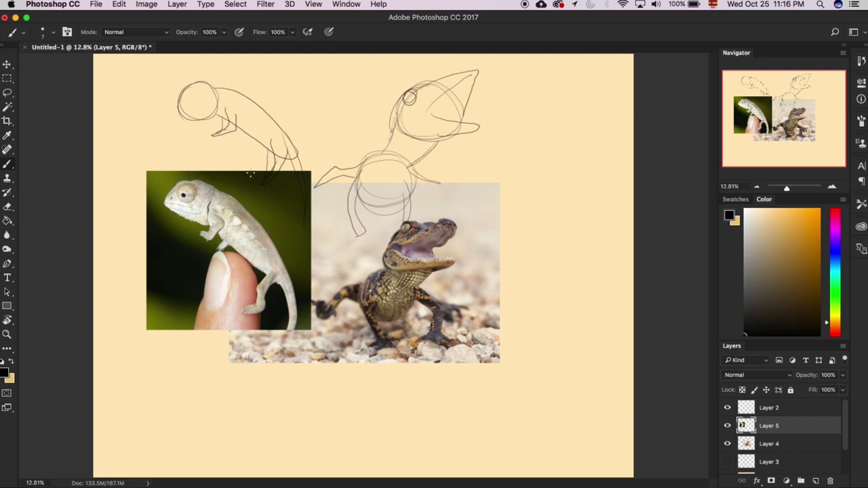
Step: Hide the chameleon and alligator reference layers and add a blank layer above them
{"action": "left_click", "coordinate": [728, 426]}
{"action": "left_click", "coordinate": [728, 444]}
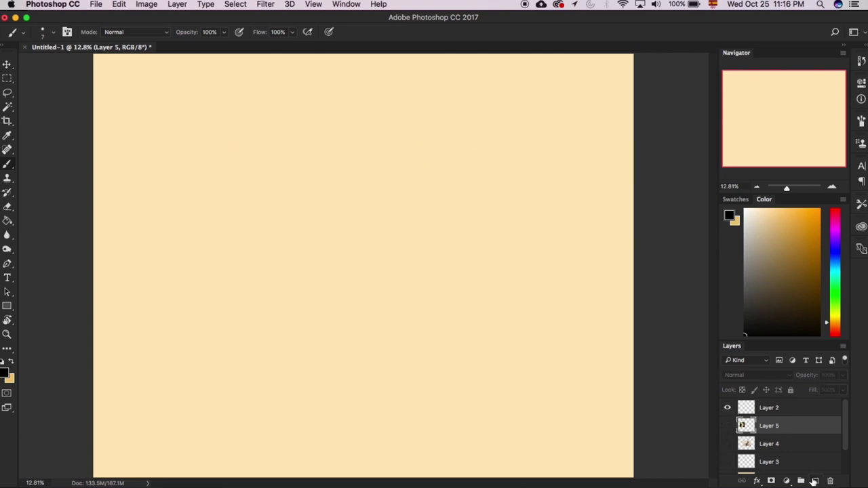
{"action": "left_click", "coordinate": [815, 481]}
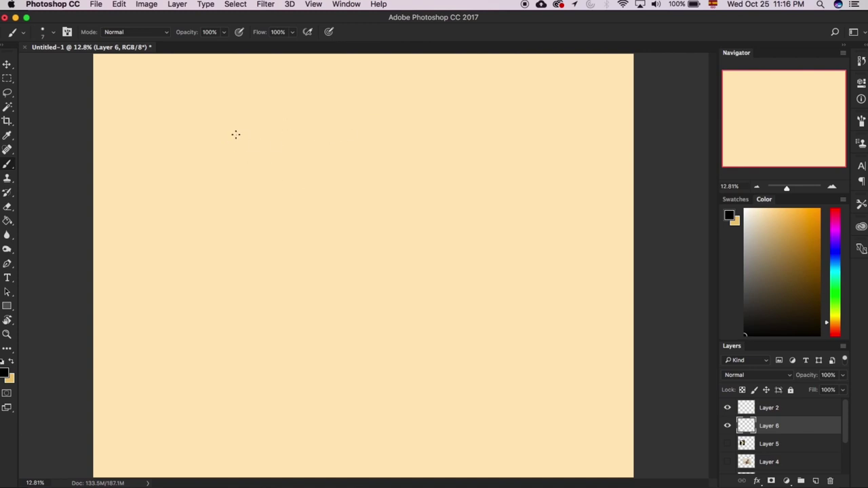
Step: Sketch a loose head circle with overlapping strokes in the upper-left area of the blank layer
{"action": "mouse_move", "coordinate": [204, 146]}
{"action": "left_mouse_down"}
{"action": "mouse_move", "coordinate": [283, 196]}
{"action": "mouse_move", "coordinate": [291, 110]}
{"action": "mouse_move", "coordinate": [213, 124]}
{"action": "mouse_move", "coordinate": [244, 102]}
{"action": "mouse_move", "coordinate": [298, 126]}
{"action": "mouse_move", "coordinate": [296, 196]}
{"action": "left_mouse_up"}
{"action": "mouse_move", "coordinate": [296, 121]}
{"action": "left_mouse_down"}
{"action": "mouse_move", "coordinate": [304, 132]}
{"action": "mouse_move", "coordinate": [291, 213]}
{"action": "left_mouse_up"}
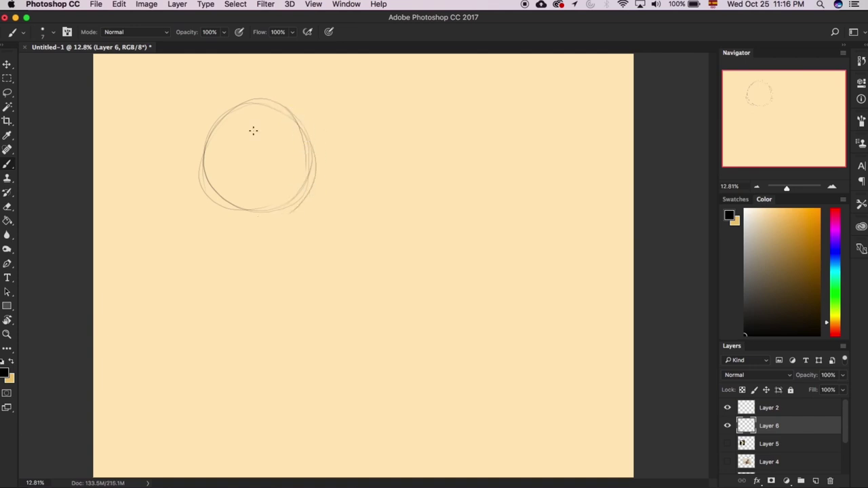
{"action": "left_click_drag", "start_coordinate": [243, 105], "coordinate": [194, 163]}
{"action": "left_click_drag", "start_coordinate": [272, 102], "coordinate": [210, 205]}
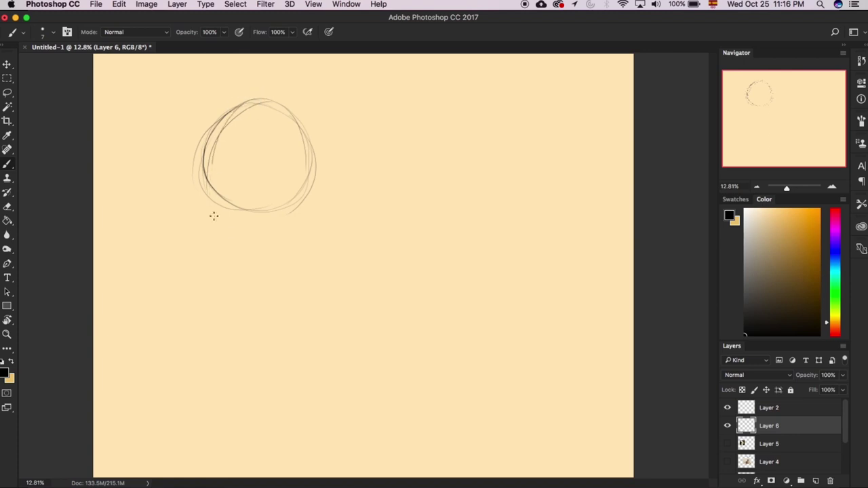
Step: Sketch a short snout below the head circle, with a mouth line and a lower jaw joining the back of the head
{"action": "mouse_move", "coordinate": [242, 106]}
{"action": "left_mouse_down"}
{"action": "mouse_move", "coordinate": [201, 167]}
{"action": "mouse_move", "coordinate": [191, 212]}
{"action": "left_mouse_up"}
{"action": "mouse_move", "coordinate": [194, 224]}
{"action": "left_mouse_down"}
{"action": "mouse_move", "coordinate": [210, 235]}
{"action": "mouse_move", "coordinate": [246, 215]}
{"action": "left_mouse_up"}
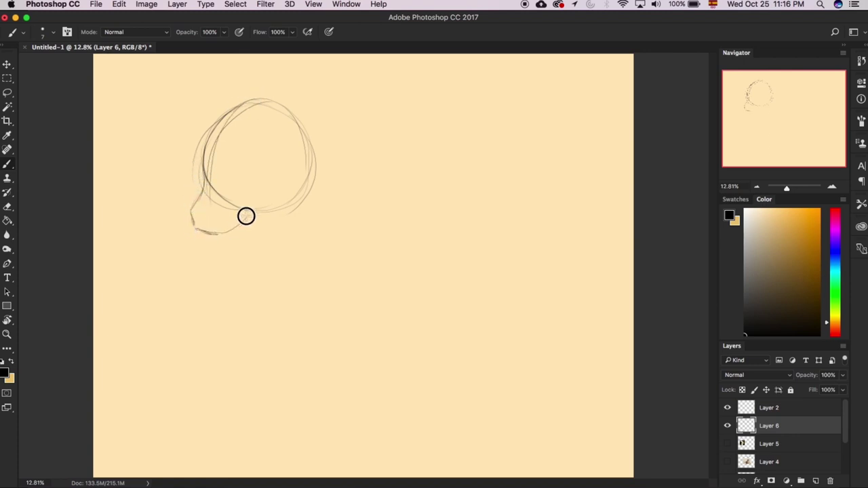
{"action": "mouse_move", "coordinate": [201, 235]}
{"action": "left_mouse_down"}
{"action": "mouse_move", "coordinate": [226, 241]}
{"action": "mouse_move", "coordinate": [303, 208]}
{"action": "mouse_move", "coordinate": [317, 160]}
{"action": "left_mouse_up"}
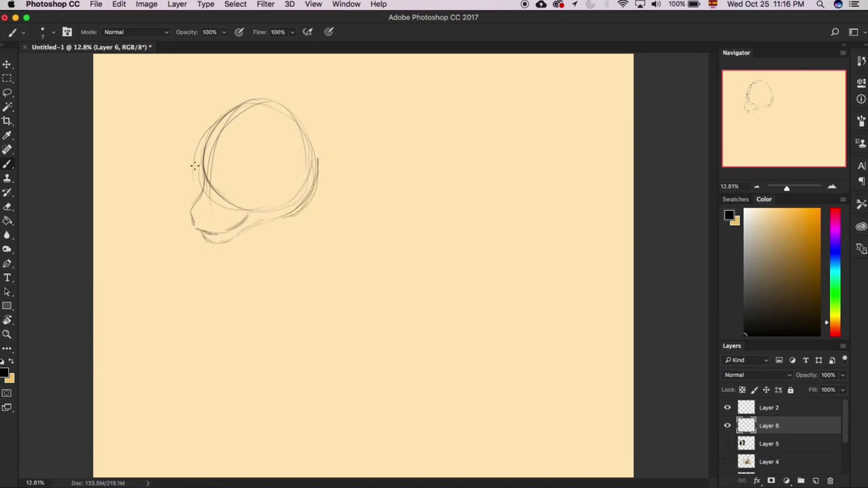
Step: Sketch a curved eye guideline across the head, a large rounded eye on it, and the far brow contour
{"action": "left_click_drag", "start_coordinate": [195, 165], "coordinate": [299, 175]}
{"action": "mouse_move", "coordinate": [247, 160]}
{"action": "left_mouse_down"}
{"action": "mouse_move", "coordinate": [239, 192]}
{"action": "mouse_move", "coordinate": [279, 171]}
{"action": "left_mouse_up"}
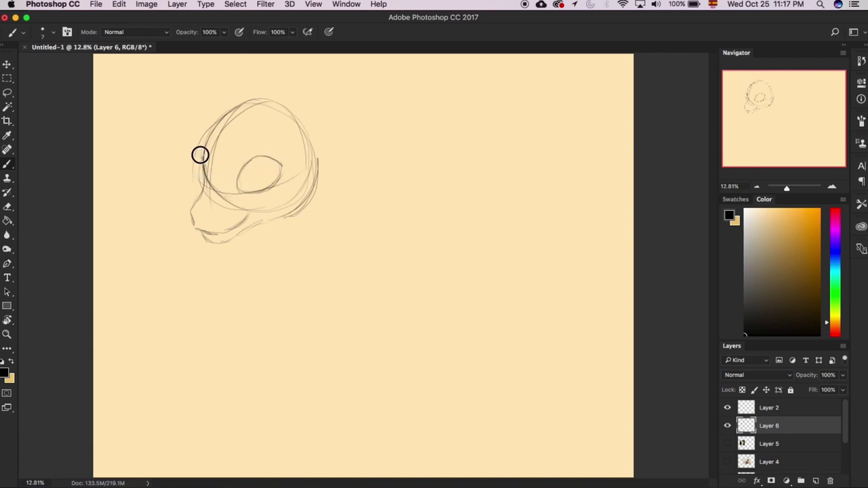
{"action": "left_click_drag", "start_coordinate": [200, 161], "coordinate": [201, 154]}
{"action": "left_click_drag", "start_coordinate": [219, 138], "coordinate": [242, 76]}
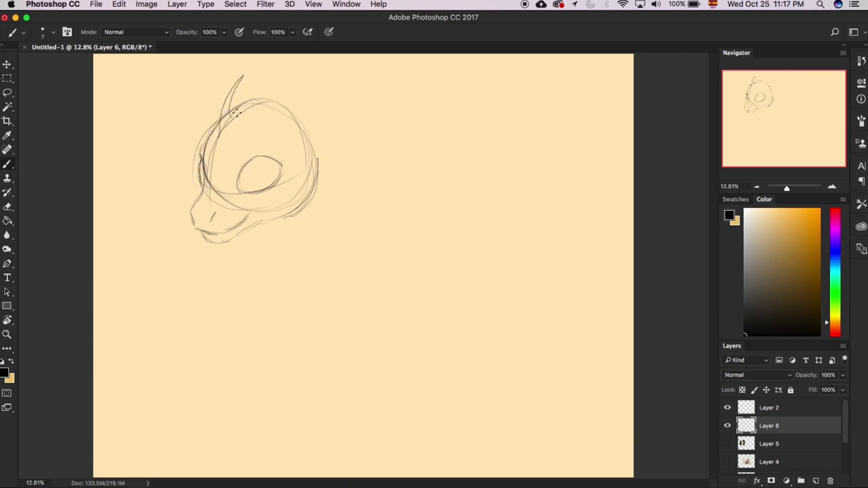
{"action": "left_click_drag", "start_coordinate": [238, 117], "coordinate": [256, 100]}
{"action": "key", "text": "super+alt+z"}
{"action": "key", "text": "super+alt+z"}
Step: Sketch small spikes and two pointed horns on top of the head, and a webbed ear fin behind the cheek
{"action": "mouse_move", "coordinate": [223, 128]}
{"action": "left_mouse_down"}
{"action": "mouse_move", "coordinate": [232, 105]}
{"action": "mouse_move", "coordinate": [263, 96]}
{"action": "mouse_move", "coordinate": [286, 106]}
{"action": "mouse_move", "coordinate": [273, 106]}
{"action": "mouse_move", "coordinate": [306, 75]}
{"action": "mouse_move", "coordinate": [315, 131]}
{"action": "left_mouse_up"}
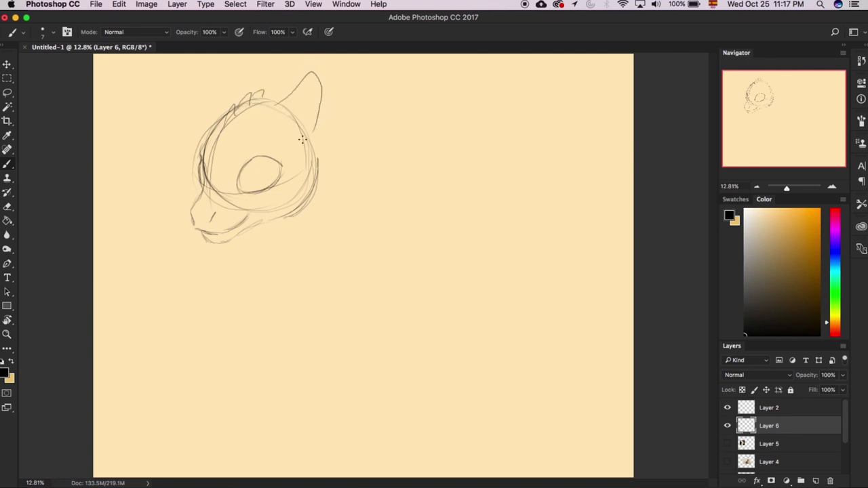
{"action": "mouse_move", "coordinate": [231, 108]}
{"action": "left_mouse_down"}
{"action": "mouse_move", "coordinate": [249, 74]}
{"action": "mouse_move", "coordinate": [261, 87]}
{"action": "left_mouse_up"}
{"action": "mouse_move", "coordinate": [314, 134]}
{"action": "left_mouse_down"}
{"action": "mouse_move", "coordinate": [346, 134]}
{"action": "mouse_move", "coordinate": [345, 176]}
{"action": "mouse_move", "coordinate": [325, 196]}
{"action": "mouse_move", "coordinate": [296, 202]}
{"action": "left_mouse_up"}
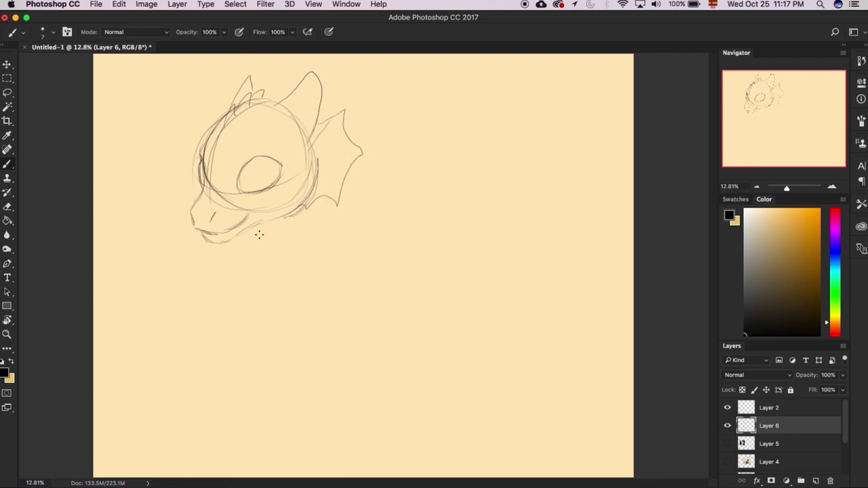
Step: Sketch the dragon's long neck curving down from the jaw and ear into the chest and upper back
{"action": "left_click_drag", "start_coordinate": [258, 228], "coordinate": [276, 288]}
{"action": "left_click_drag", "start_coordinate": [341, 198], "coordinate": [334, 258]}
{"action": "mouse_move", "coordinate": [274, 243]}
{"action": "left_mouse_down"}
{"action": "mouse_move", "coordinate": [277, 294]}
{"action": "mouse_move", "coordinate": [287, 309]}
{"action": "mouse_move", "coordinate": [303, 306]}
{"action": "mouse_move", "coordinate": [323, 250]}
{"action": "left_mouse_up"}
{"action": "left_click_drag", "start_coordinate": [278, 302], "coordinate": [304, 360]}
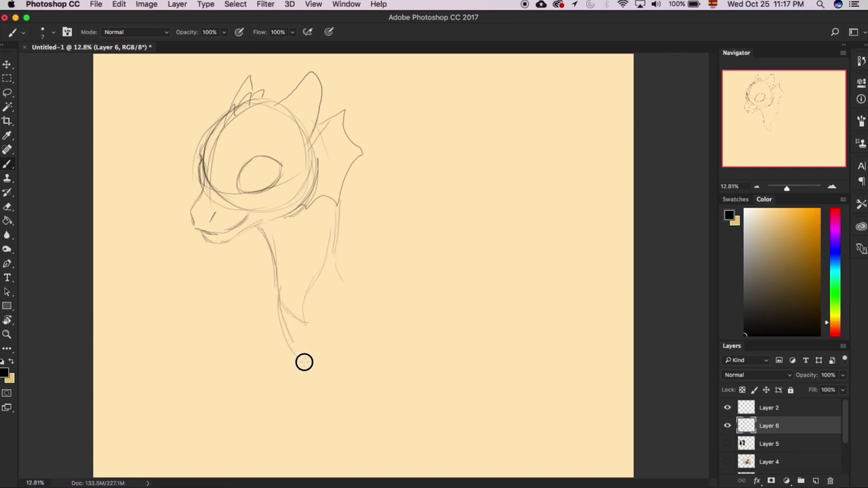
{"action": "left_click_drag", "start_coordinate": [283, 296], "coordinate": [305, 358]}
{"action": "left_click_drag", "start_coordinate": [335, 266], "coordinate": [392, 293]}
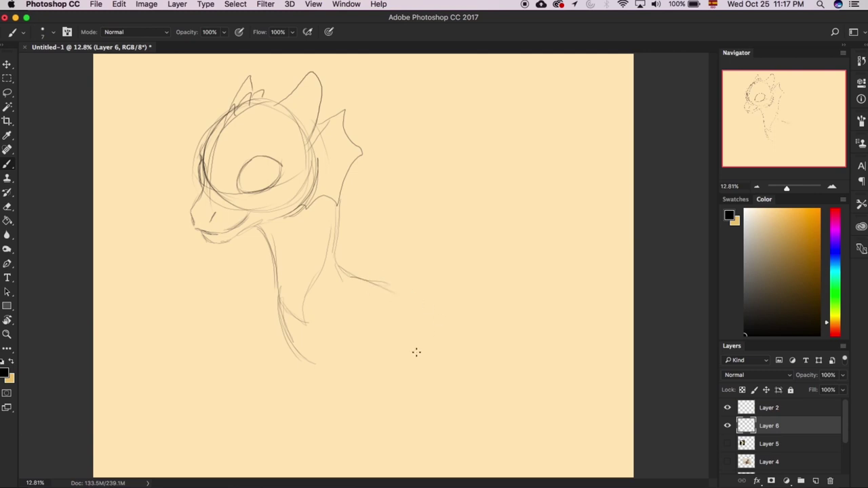
Step: Sketch the elongated bean-shaped body, with a rounded belly and a back rising to a rounded rump
{"action": "left_click_drag", "start_coordinate": [334, 375], "coordinate": [431, 351]}
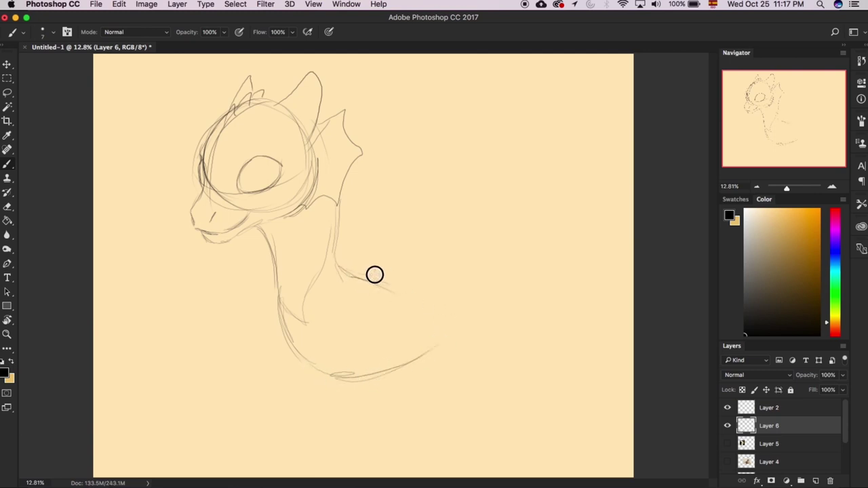
{"action": "left_click_drag", "start_coordinate": [375, 275], "coordinate": [436, 251]}
{"action": "left_click_drag", "start_coordinate": [369, 277], "coordinate": [452, 258]}
{"action": "mouse_move", "coordinate": [401, 366]}
{"action": "left_mouse_down"}
{"action": "mouse_move", "coordinate": [427, 348]}
{"action": "mouse_move", "coordinate": [442, 251]}
{"action": "left_mouse_up"}
{"action": "mouse_move", "coordinate": [413, 345]}
{"action": "left_mouse_down"}
{"action": "mouse_move", "coordinate": [473, 270]}
{"action": "mouse_move", "coordinate": [437, 248]}
{"action": "left_mouse_up"}
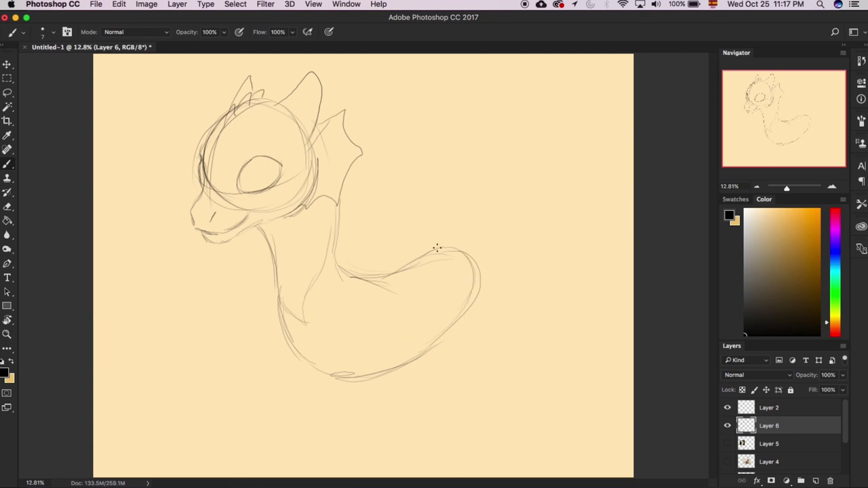
Step: Scale the dragon sketch down to about 79% and move it slightly down and towards the middle of the canvas
{"action": "key", "text": "super+t"}
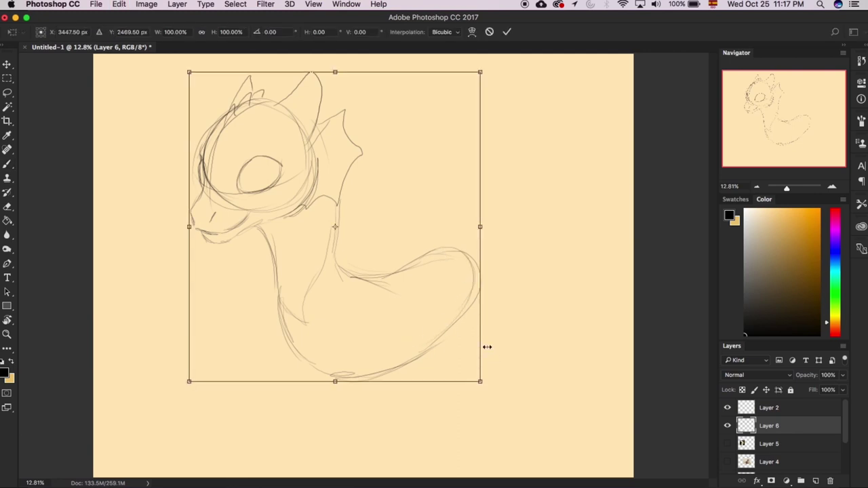
{"action": "mouse_move", "coordinate": [480, 381]}
{"action": "left_mouse_down"}
{"action": "mouse_move", "coordinate": [419, 303]}
{"action": "mouse_move", "coordinate": [424, 317]}
{"action": "left_mouse_up"}
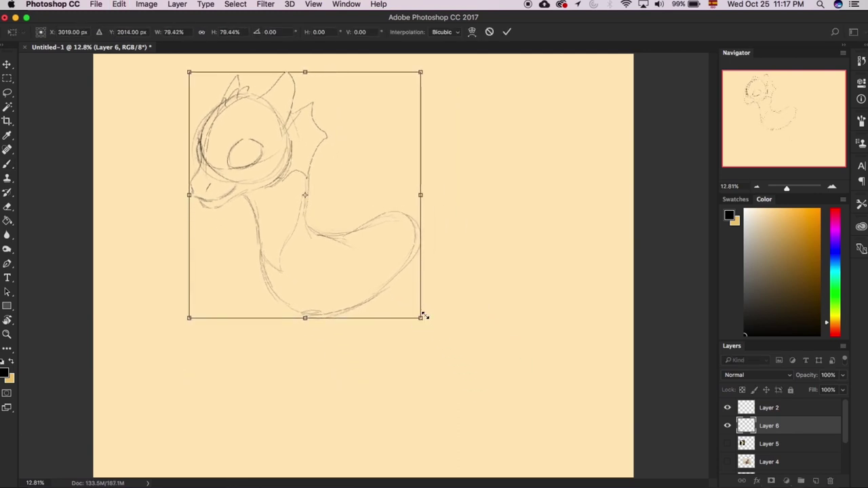
{"action": "left_click_drag", "start_coordinate": [329, 285], "coordinate": [350, 297]}
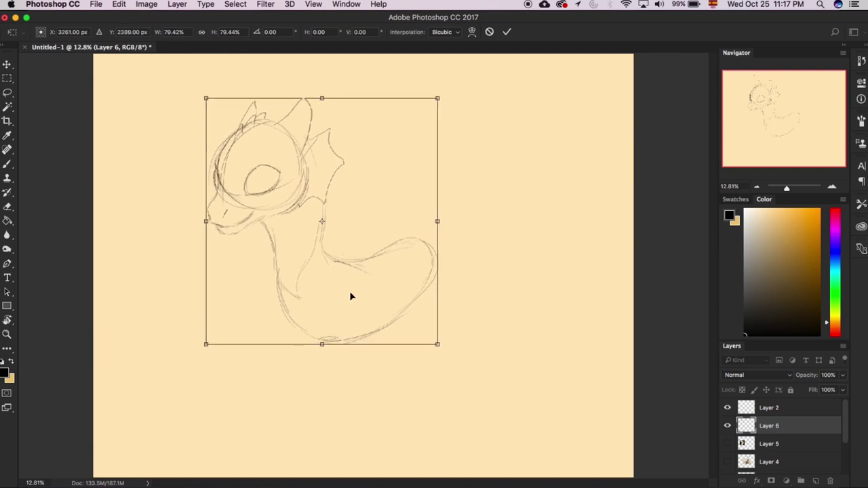
{"action": "key", "text": "Return"}
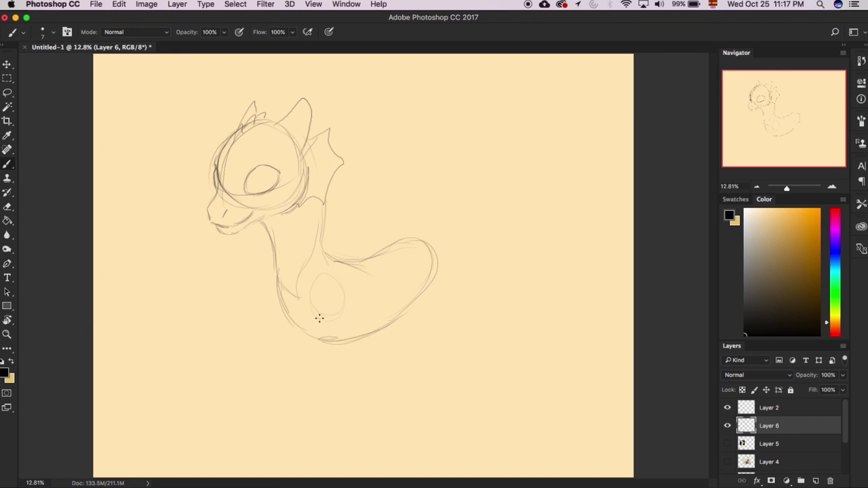
Step: Sketch both front legs, starting the near one from the shoulder oval, with small toed paws
{"action": "left_click_drag", "start_coordinate": [319, 318], "coordinate": [342, 359]}
{"action": "mouse_move", "coordinate": [347, 307]}
{"action": "left_mouse_down"}
{"action": "mouse_move", "coordinate": [358, 356]}
{"action": "mouse_move", "coordinate": [339, 349]}
{"action": "mouse_move", "coordinate": [348, 388]}
{"action": "mouse_move", "coordinate": [358, 349]}
{"action": "mouse_move", "coordinate": [334, 393]}
{"action": "mouse_move", "coordinate": [357, 392]}
{"action": "mouse_move", "coordinate": [360, 368]}
{"action": "left_mouse_up"}
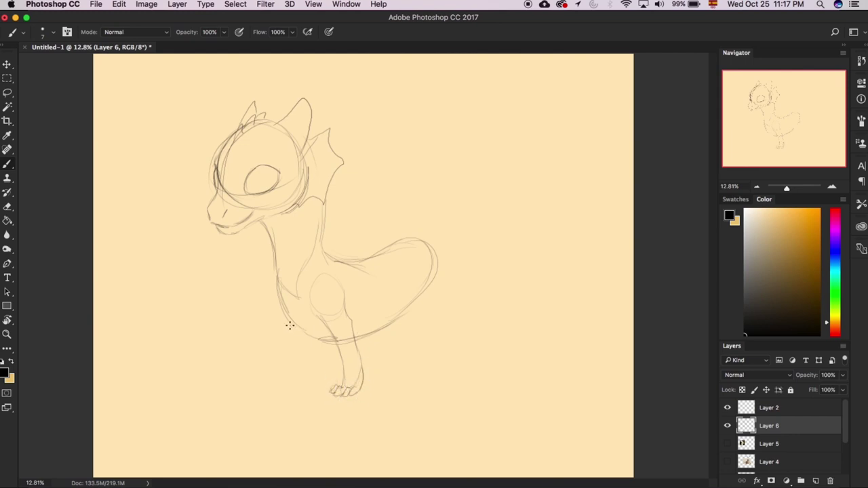
{"action": "mouse_move", "coordinate": [286, 318]}
{"action": "left_mouse_down"}
{"action": "mouse_move", "coordinate": [281, 362]}
{"action": "mouse_move", "coordinate": [294, 373]}
{"action": "mouse_move", "coordinate": [281, 364]}
{"action": "left_mouse_up"}
{"action": "left_click_drag", "start_coordinate": [279, 367], "coordinate": [274, 382]}
{"action": "mouse_move", "coordinate": [297, 367]}
{"action": "left_mouse_down"}
{"action": "mouse_move", "coordinate": [289, 381]}
{"action": "mouse_move", "coordinate": [260, 373]}
{"action": "mouse_move", "coordinate": [295, 375]}
{"action": "left_mouse_up"}
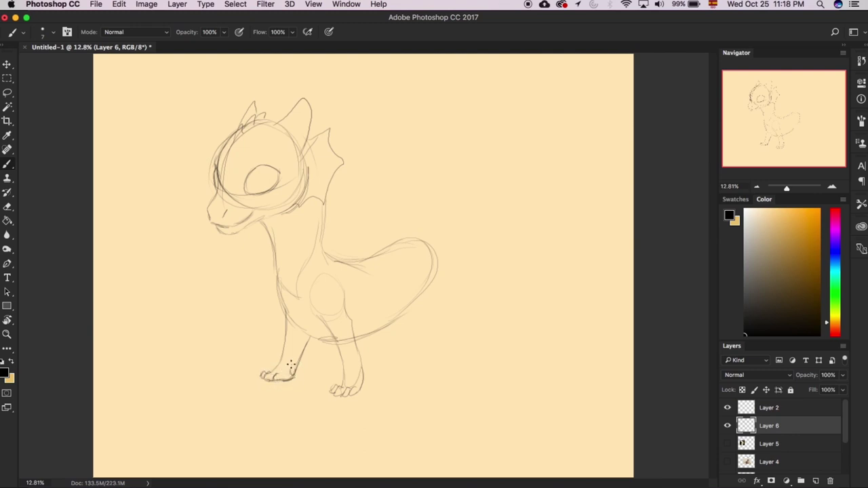
Step: Sketch the near hind leg with a rounded thigh and toed paw, plus the smaller far hind leg under the belly
{"action": "mouse_move", "coordinate": [343, 344]}
{"action": "left_mouse_down"}
{"action": "mouse_move", "coordinate": [445, 273]}
{"action": "mouse_move", "coordinate": [421, 264]}
{"action": "mouse_move", "coordinate": [420, 289]}
{"action": "mouse_move", "coordinate": [410, 279]}
{"action": "mouse_move", "coordinate": [413, 252]}
{"action": "mouse_move", "coordinate": [420, 301]}
{"action": "mouse_move", "coordinate": [415, 292]}
{"action": "mouse_move", "coordinate": [441, 310]}
{"action": "left_mouse_up"}
{"action": "mouse_move", "coordinate": [437, 247]}
{"action": "left_mouse_down"}
{"action": "mouse_move", "coordinate": [469, 314]}
{"action": "mouse_move", "coordinate": [467, 339]}
{"action": "mouse_move", "coordinate": [477, 326]}
{"action": "mouse_move", "coordinate": [473, 358]}
{"action": "mouse_move", "coordinate": [463, 346]}
{"action": "mouse_move", "coordinate": [461, 354]}
{"action": "mouse_move", "coordinate": [475, 348]}
{"action": "left_mouse_up"}
{"action": "left_click_drag", "start_coordinate": [469, 348], "coordinate": [481, 356]}
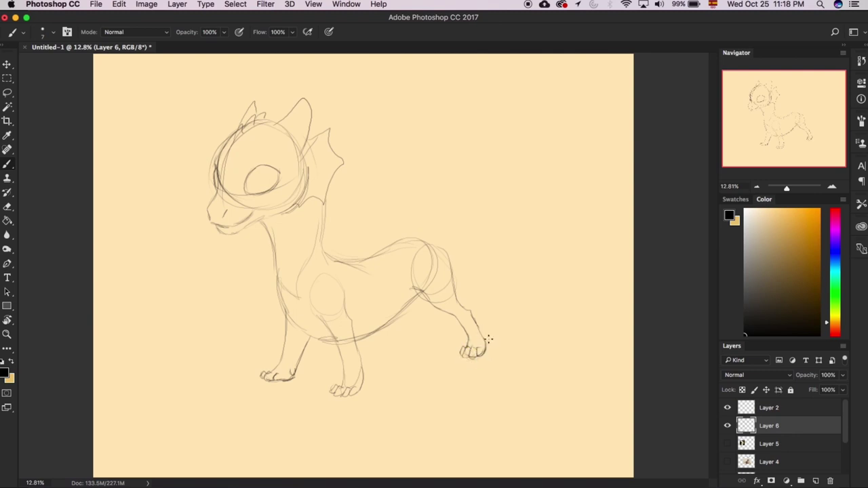
{"action": "mouse_move", "coordinate": [378, 263]}
{"action": "left_mouse_down"}
{"action": "mouse_move", "coordinate": [377, 293]}
{"action": "mouse_move", "coordinate": [400, 342]}
{"action": "left_mouse_up"}
{"action": "mouse_move", "coordinate": [388, 339]}
{"action": "left_mouse_down"}
{"action": "mouse_move", "coordinate": [386, 349]}
{"action": "mouse_move", "coordinate": [406, 339]}
{"action": "left_mouse_up"}
{"action": "mouse_move", "coordinate": [390, 246]}
{"action": "left_mouse_down"}
{"action": "mouse_move", "coordinate": [446, 255]}
{"action": "mouse_move", "coordinate": [433, 243]}
{"action": "left_mouse_up"}
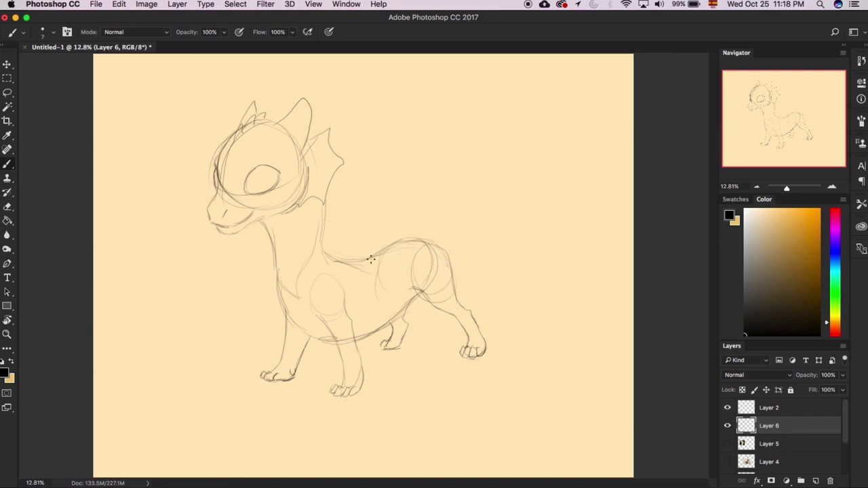
Step: Sketch a raised bat-like wing with scalloped edges on the dragon's back and a narrower far wing behind it
{"action": "left_click_drag", "start_coordinate": [325, 200], "coordinate": [322, 220]}
{"action": "mouse_move", "coordinate": [343, 273]}
{"action": "left_mouse_down"}
{"action": "mouse_move", "coordinate": [346, 216]}
{"action": "mouse_move", "coordinate": [389, 143]}
{"action": "mouse_move", "coordinate": [425, 111]}
{"action": "left_mouse_up"}
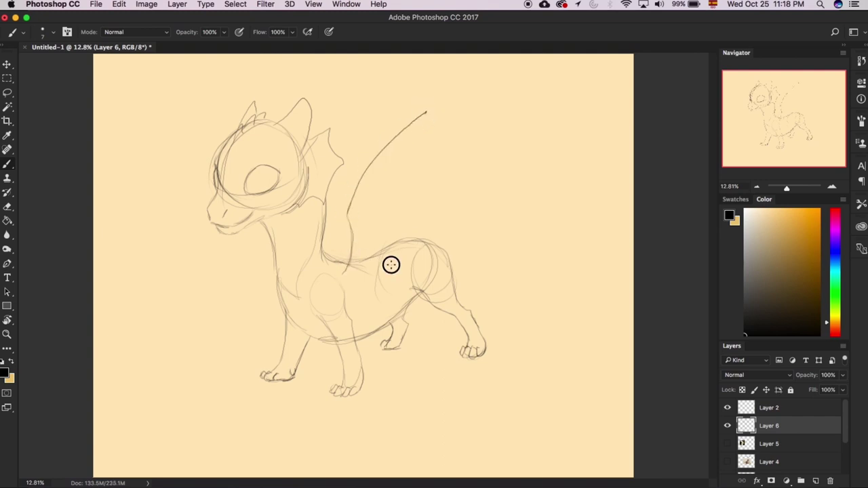
{"action": "mouse_move", "coordinate": [385, 262]}
{"action": "left_mouse_down"}
{"action": "mouse_move", "coordinate": [400, 219]}
{"action": "mouse_move", "coordinate": [399, 192]}
{"action": "mouse_move", "coordinate": [415, 175]}
{"action": "mouse_move", "coordinate": [409, 151]}
{"action": "mouse_move", "coordinate": [426, 113]}
{"action": "left_mouse_up"}
{"action": "mouse_move", "coordinate": [350, 263]}
{"action": "left_mouse_down"}
{"action": "mouse_move", "coordinate": [355, 238]}
{"action": "mouse_move", "coordinate": [343, 194]}
{"action": "mouse_move", "coordinate": [346, 210]}
{"action": "left_mouse_up"}
{"action": "mouse_move", "coordinate": [324, 261]}
{"action": "left_mouse_down"}
{"action": "mouse_move", "coordinate": [331, 221]}
{"action": "mouse_move", "coordinate": [380, 136]}
{"action": "left_mouse_up"}
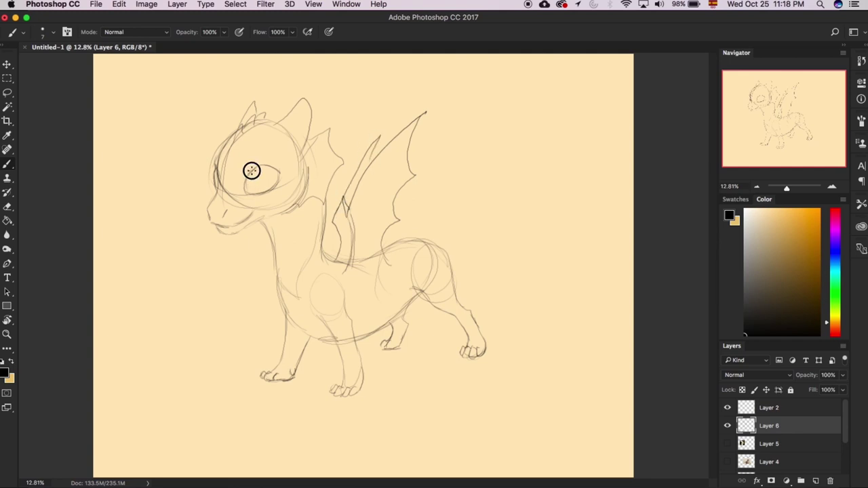
Step: Darken the face contours, add a shaded pupil and brow to the eye, and refine the horns and head spikes
{"action": "mouse_move", "coordinate": [252, 171]}
{"action": "left_mouse_down"}
{"action": "mouse_move", "coordinate": [277, 168]}
{"action": "mouse_move", "coordinate": [246, 187]}
{"action": "mouse_move", "coordinate": [264, 190]}
{"action": "mouse_move", "coordinate": [278, 179]}
{"action": "mouse_move", "coordinate": [268, 163]}
{"action": "mouse_move", "coordinate": [226, 215]}
{"action": "left_mouse_up"}
{"action": "mouse_move", "coordinate": [222, 177]}
{"action": "left_mouse_down"}
{"action": "mouse_move", "coordinate": [208, 215]}
{"action": "mouse_move", "coordinate": [233, 226]}
{"action": "mouse_move", "coordinate": [251, 210]}
{"action": "mouse_move", "coordinate": [232, 229]}
{"action": "mouse_move", "coordinate": [262, 217]}
{"action": "left_mouse_up"}
{"action": "left_click", "coordinate": [255, 215]}
{"action": "mouse_move", "coordinate": [263, 217]}
{"action": "left_mouse_down"}
{"action": "mouse_move", "coordinate": [300, 203]}
{"action": "mouse_move", "coordinate": [310, 165]}
{"action": "left_mouse_up"}
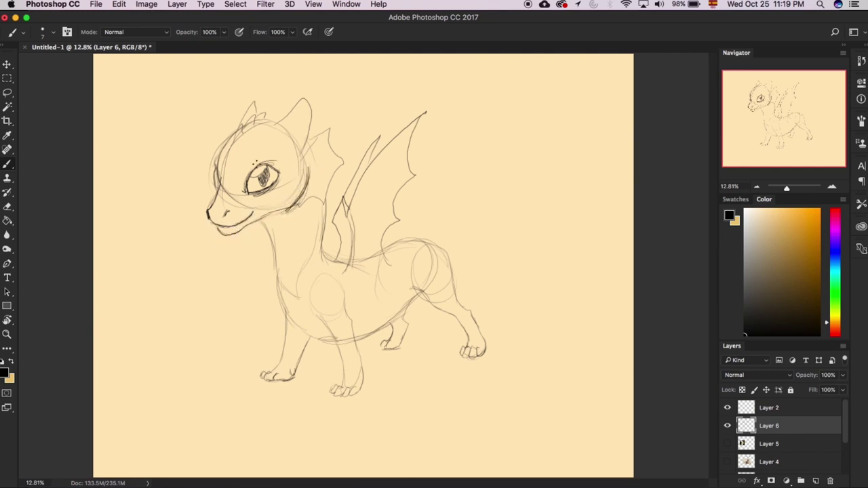
{"action": "mouse_move", "coordinate": [221, 186]}
{"action": "left_mouse_down"}
{"action": "mouse_move", "coordinate": [217, 161]}
{"action": "mouse_move", "coordinate": [219, 179]}
{"action": "mouse_move", "coordinate": [223, 152]}
{"action": "mouse_move", "coordinate": [254, 110]}
{"action": "mouse_move", "coordinate": [312, 110]}
{"action": "left_mouse_up"}
{"action": "mouse_move", "coordinate": [239, 141]}
{"action": "left_mouse_down"}
{"action": "mouse_move", "coordinate": [261, 109]}
{"action": "mouse_move", "coordinate": [281, 115]}
{"action": "mouse_move", "coordinate": [274, 121]}
{"action": "left_mouse_up"}
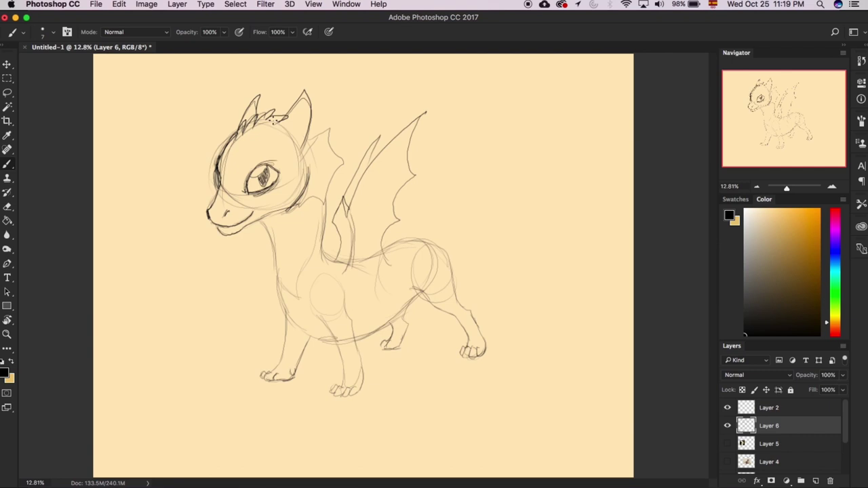
Step: Sketch an upward-curving tail with an arrowhead tip, and darken the ear fin and the front of the neck
{"action": "left_click_drag", "start_coordinate": [404, 242], "coordinate": [517, 156]}
{"action": "mouse_move", "coordinate": [453, 260]}
{"action": "left_mouse_down"}
{"action": "mouse_move", "coordinate": [482, 246]}
{"action": "mouse_move", "coordinate": [519, 199]}
{"action": "mouse_move", "coordinate": [520, 140]}
{"action": "mouse_move", "coordinate": [524, 173]}
{"action": "left_mouse_up"}
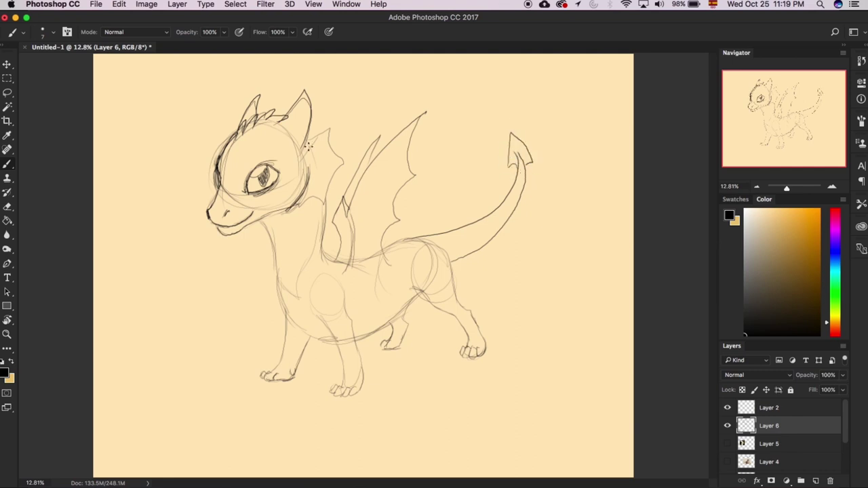
{"action": "mouse_move", "coordinate": [307, 145]}
{"action": "left_mouse_down"}
{"action": "mouse_move", "coordinate": [300, 147]}
{"action": "mouse_move", "coordinate": [339, 155]}
{"action": "mouse_move", "coordinate": [322, 196]}
{"action": "mouse_move", "coordinate": [289, 199]}
{"action": "left_mouse_up"}
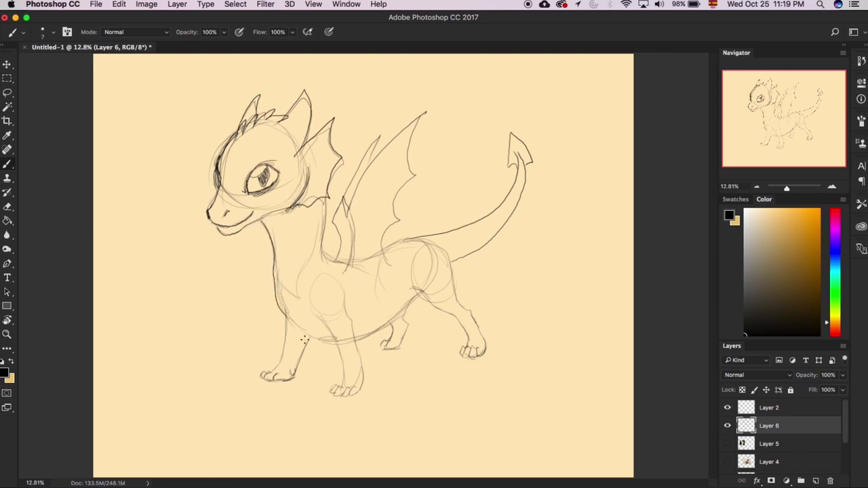
{"action": "left_click_drag", "start_coordinate": [316, 310], "coordinate": [329, 339]}
Step: Scale the finished dragon sketch down to about 62% and place it in the upper-left corner of the canvas
{"action": "key", "text": "super+t"}
{"action": "left_click_drag", "start_coordinate": [525, 400], "coordinate": [407, 277]}
{"action": "left_click_drag", "start_coordinate": [335, 227], "coordinate": [265, 196]}
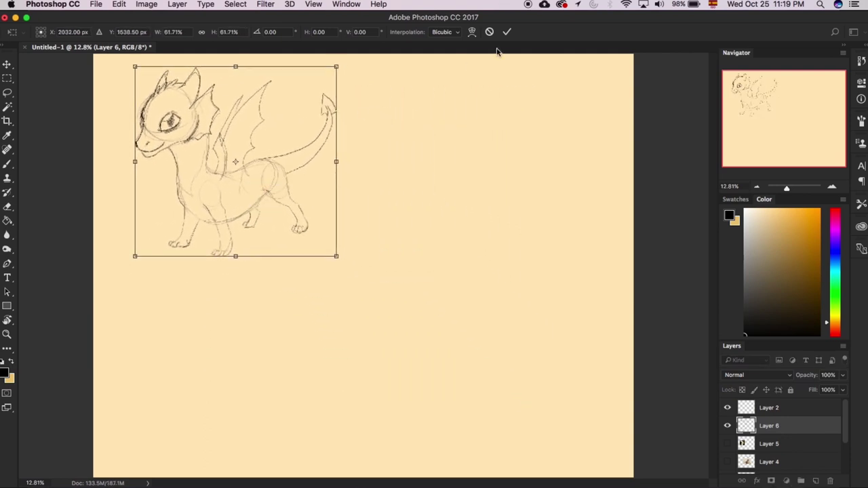
{"action": "left_click", "coordinate": [507, 32]}
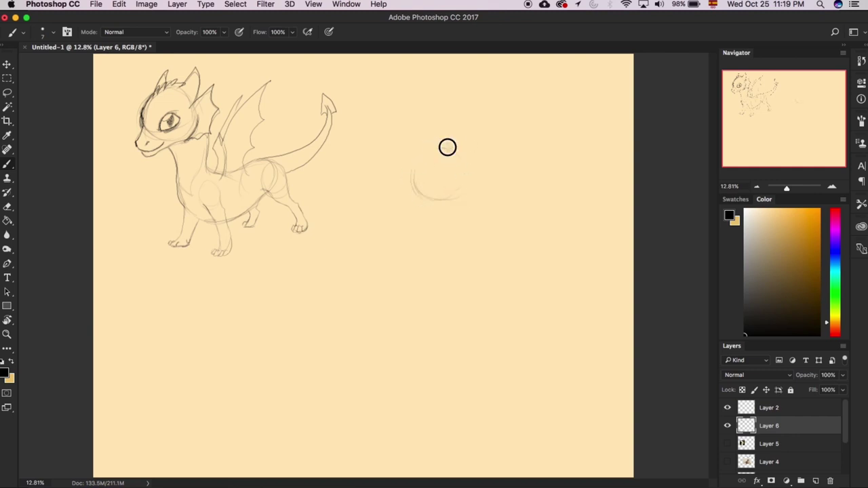
Step: Sketch a second dragon's oval head in the open area beside the first, with a round eye, nostril, mouth and jaw
{"action": "mouse_move", "coordinate": [448, 147]}
{"action": "left_mouse_down"}
{"action": "mouse_move", "coordinate": [452, 198]}
{"action": "mouse_move", "coordinate": [449, 144]}
{"action": "mouse_move", "coordinate": [430, 176]}
{"action": "left_mouse_up"}
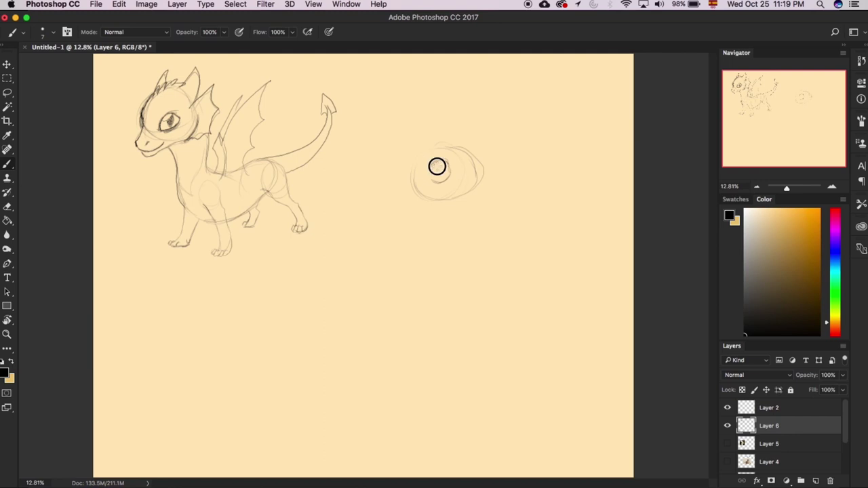
{"action": "left_click_drag", "start_coordinate": [444, 173], "coordinate": [445, 173]}
{"action": "mouse_move", "coordinate": [422, 146]}
{"action": "left_mouse_down"}
{"action": "mouse_move", "coordinate": [479, 180]}
{"action": "mouse_move", "coordinate": [480, 163]}
{"action": "mouse_move", "coordinate": [479, 176]}
{"action": "left_mouse_up"}
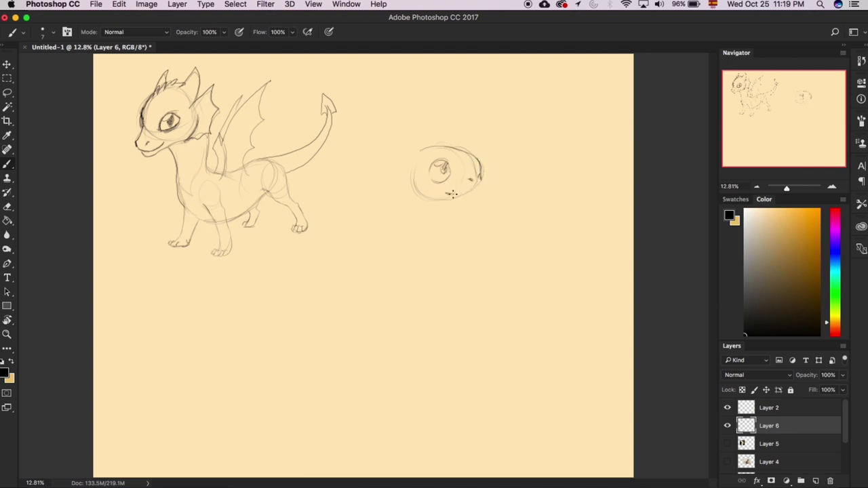
{"action": "mouse_move", "coordinate": [474, 175]}
{"action": "left_mouse_down"}
{"action": "mouse_move", "coordinate": [480, 184]}
{"action": "mouse_move", "coordinate": [450, 195]}
{"action": "left_mouse_up"}
{"action": "mouse_move", "coordinate": [415, 152]}
{"action": "left_mouse_down"}
{"action": "mouse_move", "coordinate": [403, 167]}
{"action": "mouse_move", "coordinate": [419, 198]}
{"action": "left_mouse_up"}
{"action": "left_click_drag", "start_coordinate": [473, 193], "coordinate": [477, 188]}
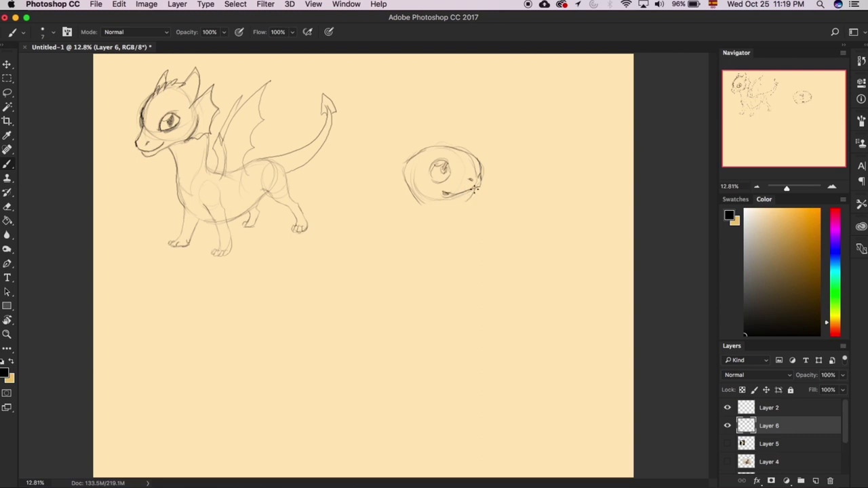
Step: Sketch the second dragon's long curved neck and oval chest, with a scalloped wing spread on each side
{"action": "left_click_drag", "start_coordinate": [403, 167], "coordinate": [405, 260]}
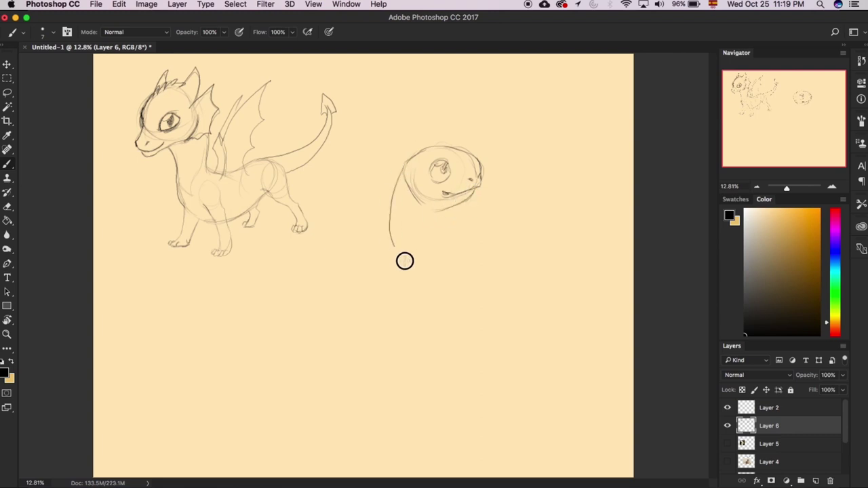
{"action": "mouse_move", "coordinate": [444, 202]}
{"action": "left_mouse_down"}
{"action": "mouse_move", "coordinate": [435, 237]}
{"action": "mouse_move", "coordinate": [439, 258]}
{"action": "mouse_move", "coordinate": [407, 280]}
{"action": "mouse_move", "coordinate": [448, 273]}
{"action": "mouse_move", "coordinate": [424, 258]}
{"action": "mouse_move", "coordinate": [399, 275]}
{"action": "mouse_move", "coordinate": [287, 388]}
{"action": "mouse_move", "coordinate": [415, 339]}
{"action": "left_mouse_up"}
{"action": "left_click_drag", "start_coordinate": [407, 282], "coordinate": [412, 329]}
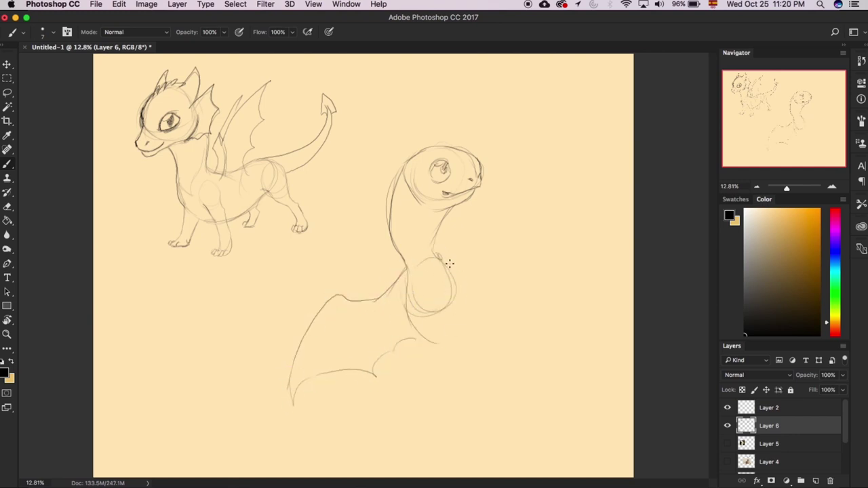
{"action": "mouse_move", "coordinate": [441, 256]}
{"action": "left_mouse_down"}
{"action": "mouse_move", "coordinate": [461, 310]}
{"action": "mouse_move", "coordinate": [448, 336]}
{"action": "mouse_move", "coordinate": [453, 253]}
{"action": "mouse_move", "coordinate": [461, 259]}
{"action": "mouse_move", "coordinate": [494, 241]}
{"action": "mouse_move", "coordinate": [524, 207]}
{"action": "mouse_move", "coordinate": [578, 198]}
{"action": "left_mouse_up"}
{"action": "mouse_move", "coordinate": [469, 316]}
{"action": "left_mouse_down"}
{"action": "mouse_move", "coordinate": [532, 276]}
{"action": "mouse_move", "coordinate": [580, 200]}
{"action": "left_mouse_up"}
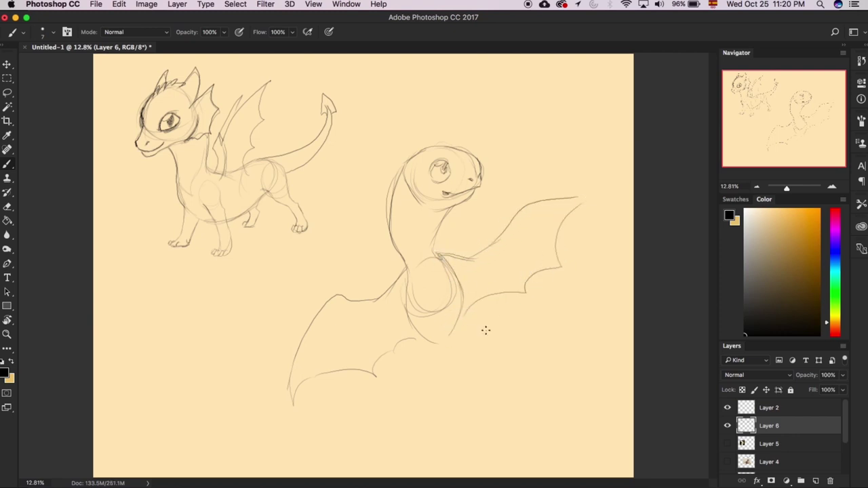
Step: Sketch the second dragon's hips with hanging legs and a sweeping tail, and add two curved horns to its head
{"action": "mouse_move", "coordinate": [411, 339]}
{"action": "left_mouse_down"}
{"action": "mouse_move", "coordinate": [413, 365]}
{"action": "mouse_move", "coordinate": [430, 376]}
{"action": "left_mouse_up"}
{"action": "mouse_move", "coordinate": [456, 315]}
{"action": "left_mouse_down"}
{"action": "mouse_move", "coordinate": [478, 346]}
{"action": "mouse_move", "coordinate": [444, 382]}
{"action": "mouse_move", "coordinate": [429, 380]}
{"action": "mouse_move", "coordinate": [436, 436]}
{"action": "mouse_move", "coordinate": [445, 370]}
{"action": "left_mouse_up"}
{"action": "mouse_move", "coordinate": [453, 330]}
{"action": "left_mouse_down"}
{"action": "mouse_move", "coordinate": [447, 391]}
{"action": "mouse_move", "coordinate": [470, 365]}
{"action": "mouse_move", "coordinate": [455, 426]}
{"action": "mouse_move", "coordinate": [451, 362]}
{"action": "mouse_move", "coordinate": [450, 398]}
{"action": "mouse_move", "coordinate": [386, 431]}
{"action": "mouse_move", "coordinate": [332, 437]}
{"action": "mouse_move", "coordinate": [413, 428]}
{"action": "mouse_move", "coordinate": [340, 451]}
{"action": "left_mouse_up"}
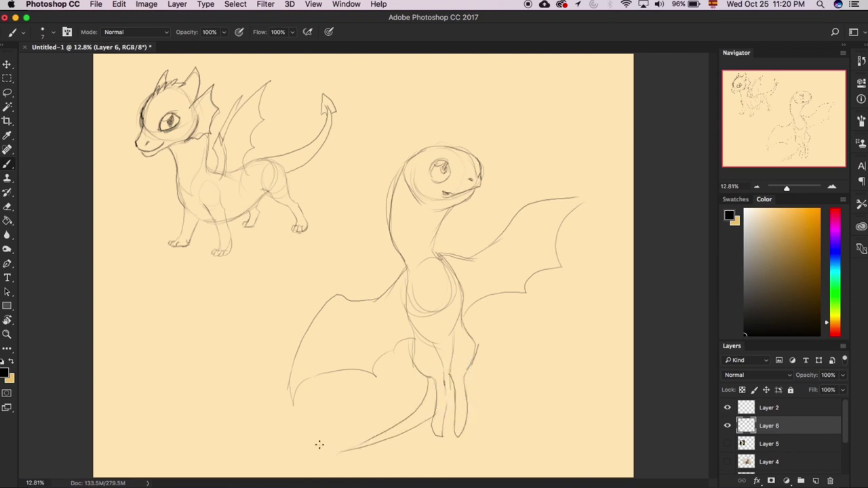
{"action": "mouse_move", "coordinate": [415, 151]}
{"action": "left_mouse_down"}
{"action": "mouse_move", "coordinate": [388, 130]}
{"action": "mouse_move", "coordinate": [406, 155]}
{"action": "mouse_move", "coordinate": [427, 135]}
{"action": "mouse_move", "coordinate": [431, 141]}
{"action": "left_mouse_up"}
Step: Handwrite the notes "1) big eyes!" and "2) small bodies" in the upper-right area of the canvas
{"action": "left_click_drag", "start_coordinate": [483, 82], "coordinate": [486, 96]}
{"action": "mouse_move", "coordinate": [489, 80]}
{"action": "left_mouse_down"}
{"action": "mouse_move", "coordinate": [525, 94]}
{"action": "mouse_move", "coordinate": [541, 87]}
{"action": "mouse_move", "coordinate": [552, 106]}
{"action": "mouse_move", "coordinate": [557, 86]}
{"action": "mouse_move", "coordinate": [579, 86]}
{"action": "left_mouse_up"}
{"action": "left_click", "coordinate": [580, 92]}
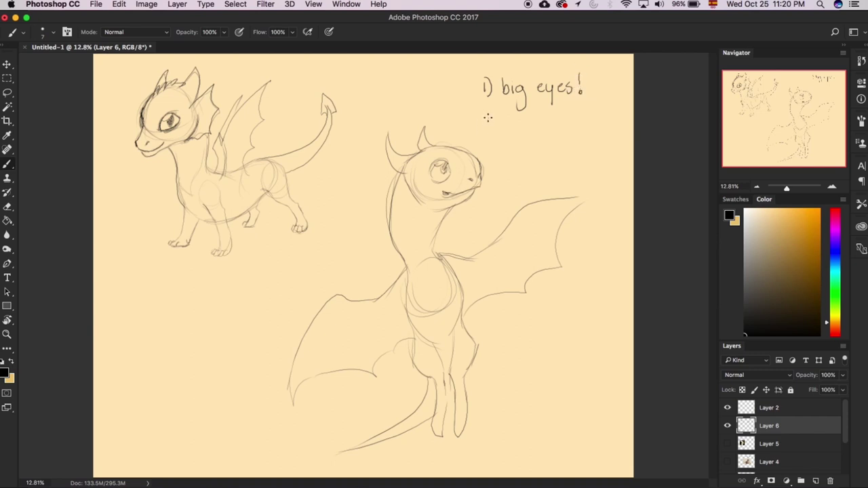
{"action": "mouse_move", "coordinate": [484, 119]}
{"action": "left_mouse_down"}
{"action": "mouse_move", "coordinate": [493, 134]}
{"action": "mouse_move", "coordinate": [535, 116]}
{"action": "mouse_move", "coordinate": [543, 132]}
{"action": "mouse_move", "coordinate": [594, 117]}
{"action": "mouse_move", "coordinate": [609, 123]}
{"action": "mouse_move", "coordinate": [606, 130]}
{"action": "left_mouse_up"}
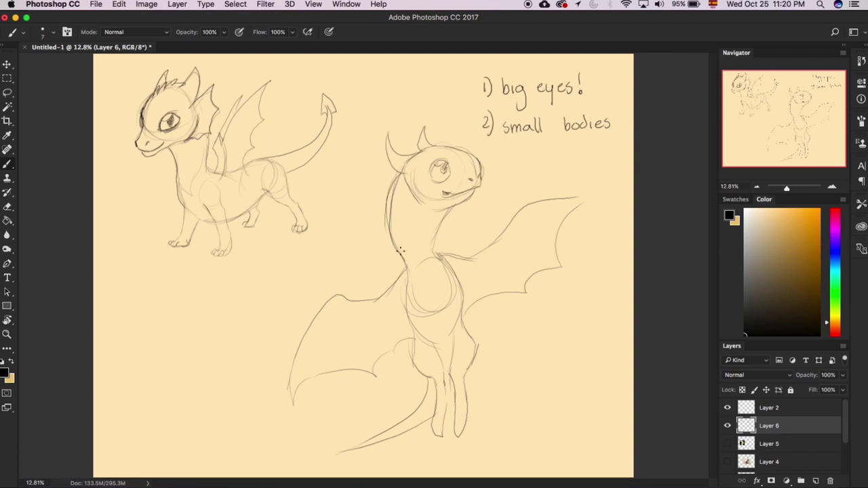
Step: Strengthen the second dragon's eye and the outline of its cheek and jaw with darker strokes
{"action": "mouse_move", "coordinate": [409, 180]}
{"action": "left_mouse_down"}
{"action": "mouse_move", "coordinate": [429, 206]}
{"action": "mouse_move", "coordinate": [445, 164]}
{"action": "mouse_move", "coordinate": [440, 169]}
{"action": "mouse_move", "coordinate": [447, 169]}
{"action": "mouse_move", "coordinate": [441, 165]}
{"action": "mouse_move", "coordinate": [446, 171]}
{"action": "left_mouse_up"}
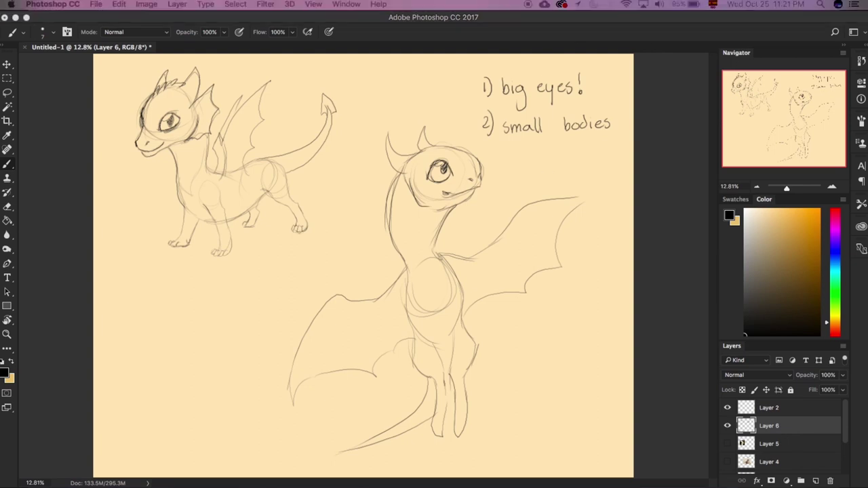
Step: Bring the baby lizard photo into the canvas, enlarge it and place it just below the first dragon
{"action": "left_click_drag", "start_coordinate": [484, 0], "coordinate": [266, 190]}
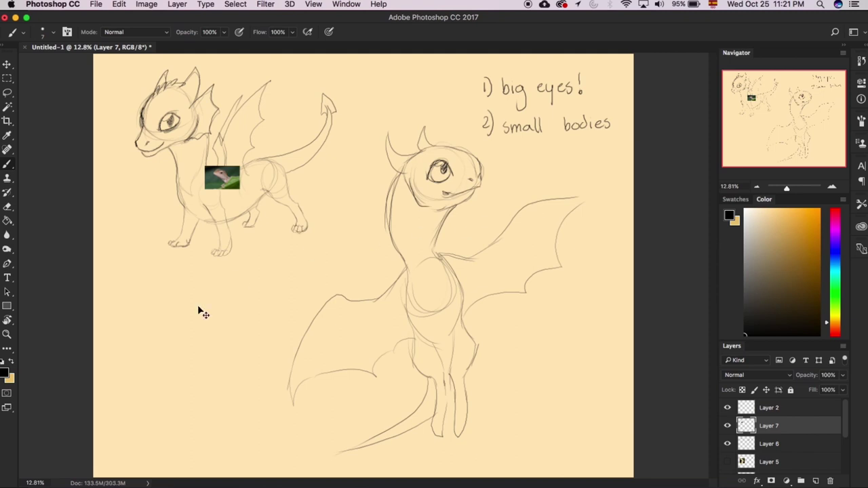
{"action": "key", "text": "super+t"}
{"action": "left_click_drag", "start_coordinate": [241, 199], "coordinate": [385, 328]}
{"action": "left_click_drag", "start_coordinate": [288, 254], "coordinate": [171, 294]}
{"action": "key", "text": "Return"}
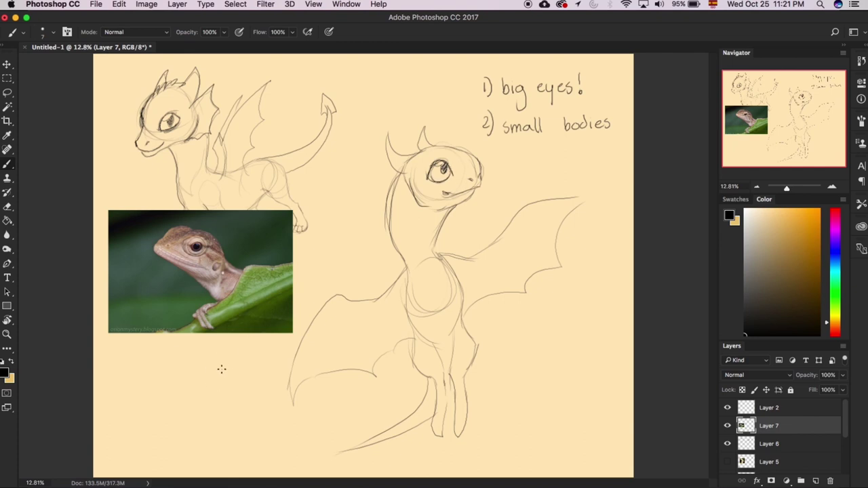
Step: Sketch a long-snouted reptile head beneath the lizard photo, with an eye, nostril and mouth
{"action": "mouse_move", "coordinate": [242, 357]}
{"action": "left_mouse_down"}
{"action": "mouse_move", "coordinate": [174, 411]}
{"action": "mouse_move", "coordinate": [203, 376]}
{"action": "mouse_move", "coordinate": [180, 408]}
{"action": "mouse_move", "coordinate": [190, 418]}
{"action": "mouse_move", "coordinate": [217, 409]}
{"action": "mouse_move", "coordinate": [185, 422]}
{"action": "mouse_move", "coordinate": [247, 395]}
{"action": "left_mouse_up"}
{"action": "mouse_move", "coordinate": [181, 414]}
{"action": "left_mouse_down"}
{"action": "mouse_move", "coordinate": [192, 425]}
{"action": "mouse_move", "coordinate": [262, 395]}
{"action": "mouse_move", "coordinate": [249, 368]}
{"action": "mouse_move", "coordinate": [234, 365]}
{"action": "left_mouse_up"}
{"action": "mouse_move", "coordinate": [189, 396]}
{"action": "left_mouse_down"}
{"action": "mouse_move", "coordinate": [223, 376]}
{"action": "mouse_move", "coordinate": [232, 389]}
{"action": "mouse_move", "coordinate": [218, 390]}
{"action": "mouse_move", "coordinate": [231, 379]}
{"action": "mouse_move", "coordinate": [229, 391]}
{"action": "mouse_move", "coordinate": [231, 379]}
{"action": "mouse_move", "coordinate": [222, 383]}
{"action": "mouse_move", "coordinate": [231, 389]}
{"action": "mouse_move", "coordinate": [216, 388]}
{"action": "mouse_move", "coordinate": [226, 369]}
{"action": "mouse_move", "coordinate": [213, 391]}
{"action": "mouse_move", "coordinate": [238, 387]}
{"action": "mouse_move", "coordinate": [181, 405]}
{"action": "mouse_move", "coordinate": [245, 365]}
{"action": "left_mouse_up"}
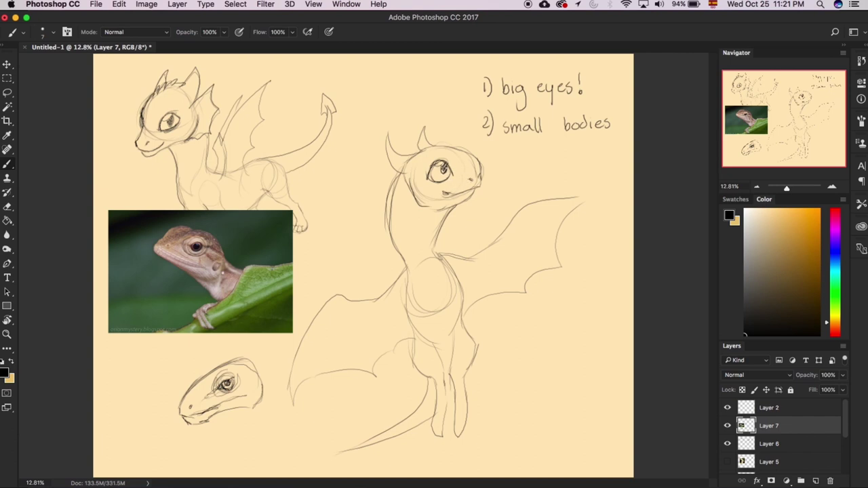
Step: Darken the second dragon's pupil, add cheek scales and a neck line, and reinforce the base of its wings
{"action": "mouse_move", "coordinate": [440, 169]}
{"action": "left_mouse_down"}
{"action": "mouse_move", "coordinate": [473, 178]}
{"action": "mouse_move", "coordinate": [461, 162]}
{"action": "mouse_move", "coordinate": [473, 174]}
{"action": "mouse_move", "coordinate": [415, 178]}
{"action": "mouse_move", "coordinate": [420, 186]}
{"action": "mouse_move", "coordinate": [416, 171]}
{"action": "mouse_move", "coordinate": [423, 197]}
{"action": "mouse_move", "coordinate": [410, 176]}
{"action": "mouse_move", "coordinate": [429, 207]}
{"action": "left_mouse_up"}
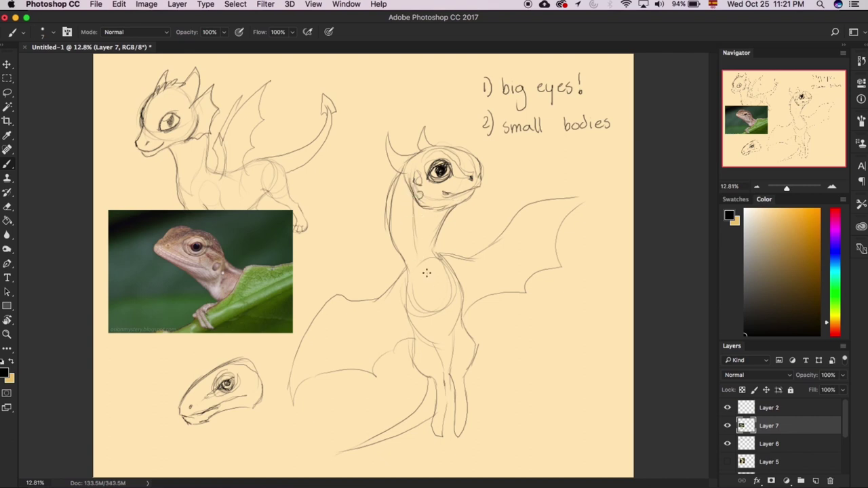
{"action": "left_click_drag", "start_coordinate": [448, 264], "coordinate": [481, 259]}
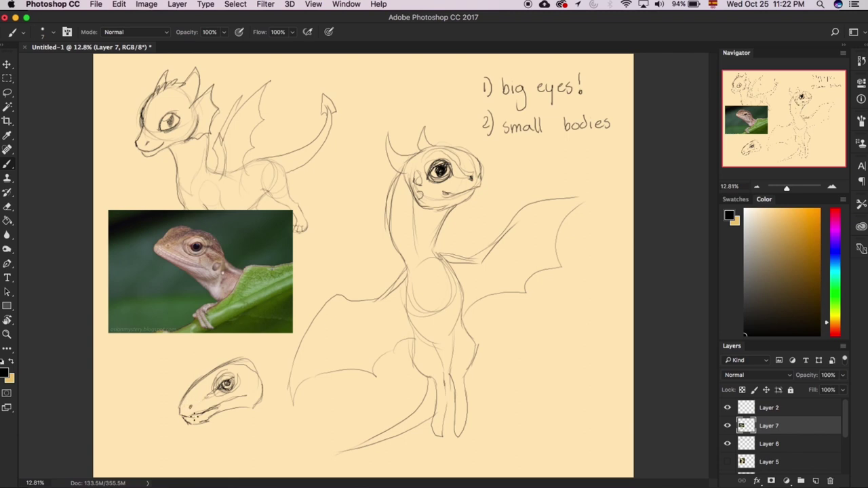
Step: Erase and redraw the reptile head's snout tip slightly shorter, and retouch the second dragon's cheek and jaw
{"action": "key", "text": "e"}
{"action": "mouse_move", "coordinate": [178, 411]}
{"action": "left_mouse_down"}
{"action": "mouse_move", "coordinate": [229, 355]}
{"action": "mouse_move", "coordinate": [184, 402]}
{"action": "mouse_move", "coordinate": [188, 419]}
{"action": "left_mouse_up"}
{"action": "key", "text": "b"}
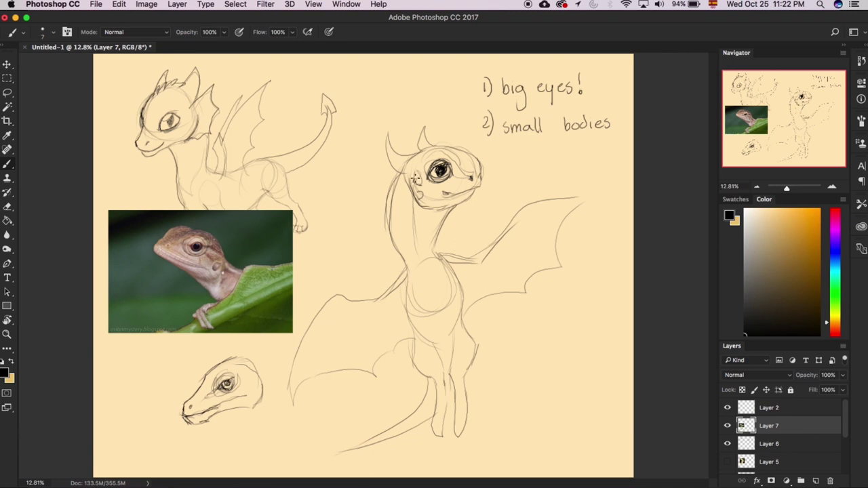
{"action": "left_click_drag", "start_coordinate": [415, 190], "coordinate": [413, 166]}
{"action": "left_click_drag", "start_coordinate": [442, 195], "coordinate": [481, 186]}
Step: Hide Layer 2, Layer 7 and Layer 6, and add a new empty layer for a fresh drawing
{"action": "left_click", "coordinate": [727, 425]}
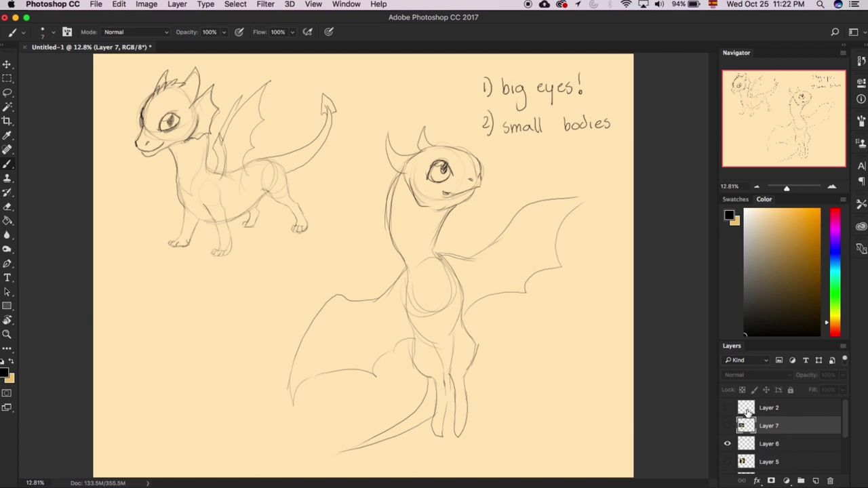
{"action": "left_click", "coordinate": [728, 444]}
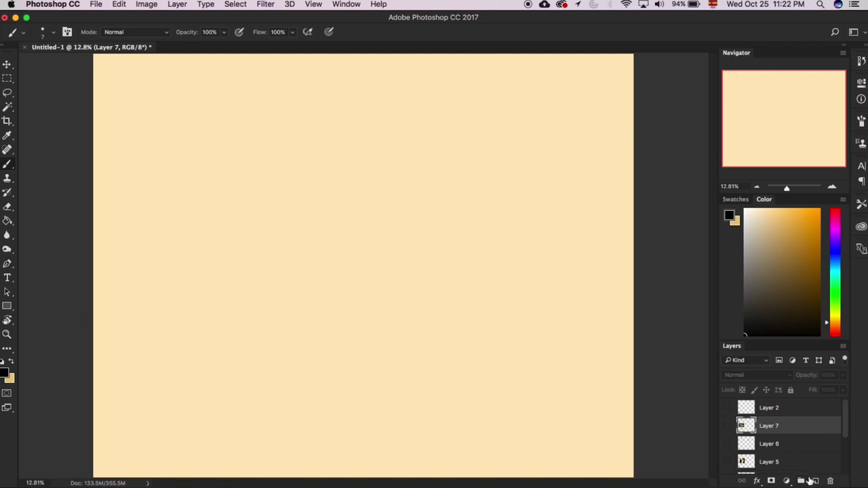
{"action": "left_click", "coordinate": [813, 481]}
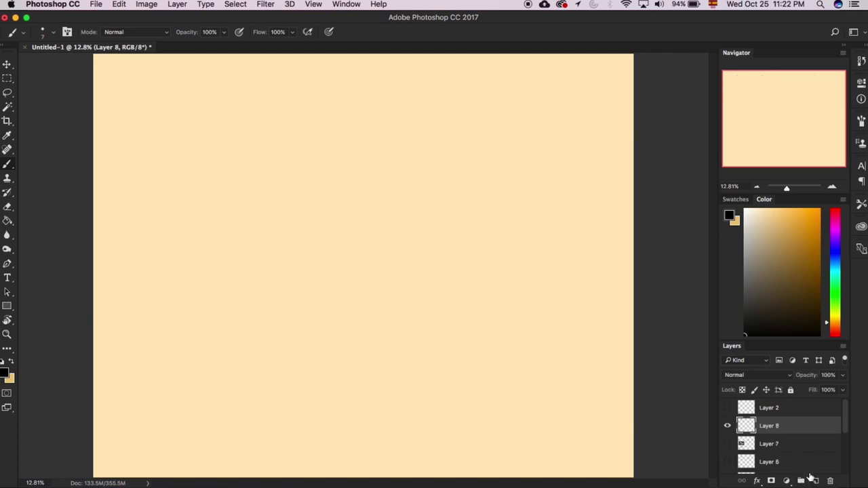
Step: Set the brush size to 95 px and draw a large rounded head outline, open at the base
{"action": "right_click", "coordinate": [325, 163]}
{"action": "left_click_drag", "start_coordinate": [384, 189], "coordinate": [402, 189]}
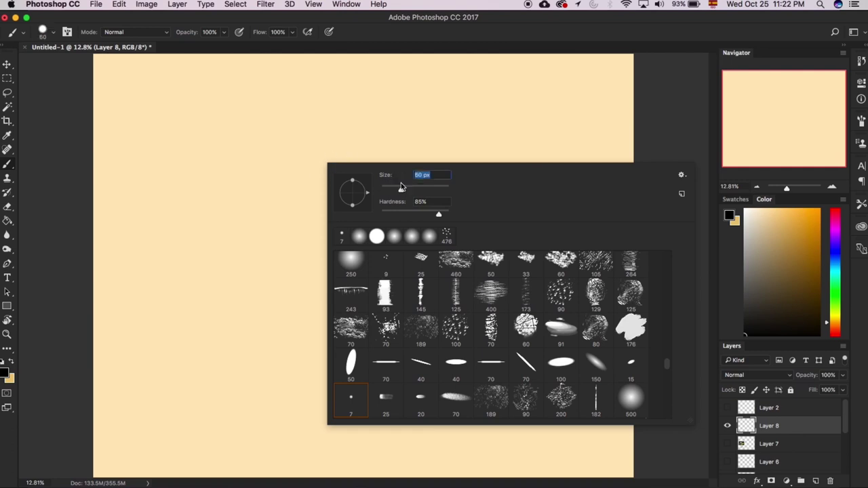
{"action": "left_click", "coordinate": [411, 185]}
{"action": "key", "text": "Return"}
{"action": "mouse_move", "coordinate": [285, 109]}
{"action": "left_mouse_down"}
{"action": "mouse_move", "coordinate": [233, 163]}
{"action": "mouse_move", "coordinate": [290, 260]}
{"action": "left_mouse_up"}
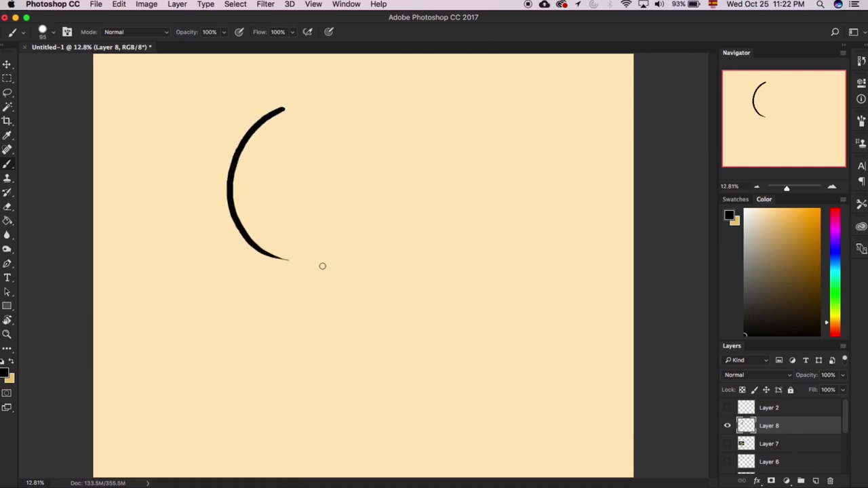
{"action": "mouse_move", "coordinate": [283, 109]}
{"action": "left_mouse_down"}
{"action": "mouse_move", "coordinate": [306, 107]}
{"action": "mouse_move", "coordinate": [376, 250]}
{"action": "left_mouse_up"}
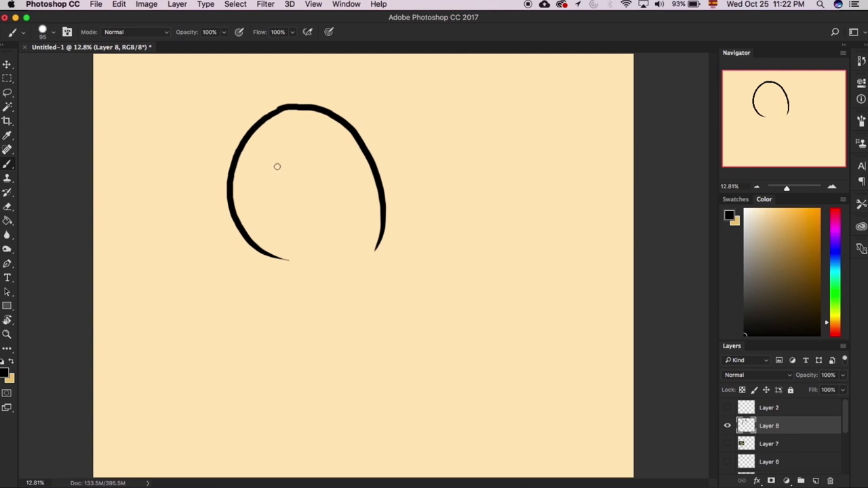
Step: Draw a solid dot eye, a nostril, a smiling mouth and three spikes along the back of the head
{"action": "left_click_drag", "start_coordinate": [283, 161], "coordinate": [285, 158]}
{"action": "left_click_drag", "start_coordinate": [231, 195], "coordinate": [300, 204]}
{"action": "mouse_move", "coordinate": [305, 103]}
{"action": "left_mouse_down"}
{"action": "mouse_move", "coordinate": [329, 95]}
{"action": "mouse_move", "coordinate": [325, 107]}
{"action": "left_mouse_up"}
{"action": "mouse_move", "coordinate": [336, 113]}
{"action": "left_mouse_down"}
{"action": "mouse_move", "coordinate": [355, 120]}
{"action": "mouse_move", "coordinate": [350, 125]}
{"action": "left_mouse_up"}
{"action": "left_click_drag", "start_coordinate": [359, 127], "coordinate": [365, 140]}
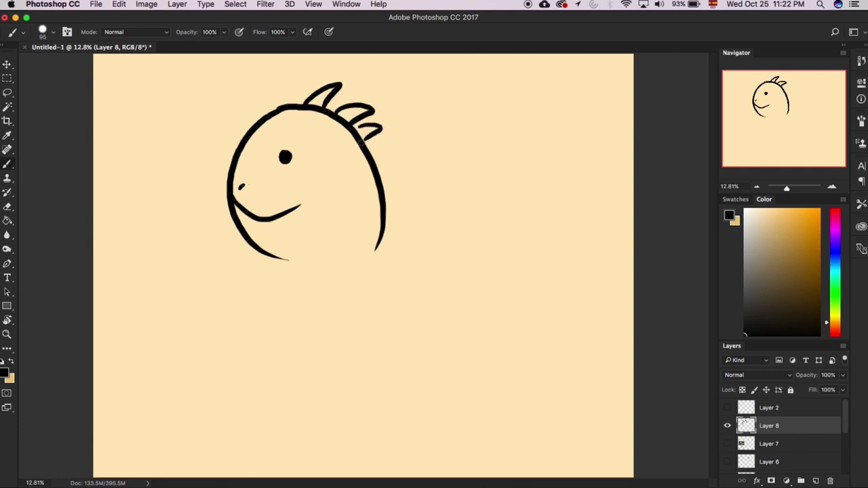
Step: Draw the cartoon dragon's small upright body with a curved belly, a short clawed arm, and legs with toed feet
{"action": "left_click_drag", "start_coordinate": [290, 263], "coordinate": [285, 349]}
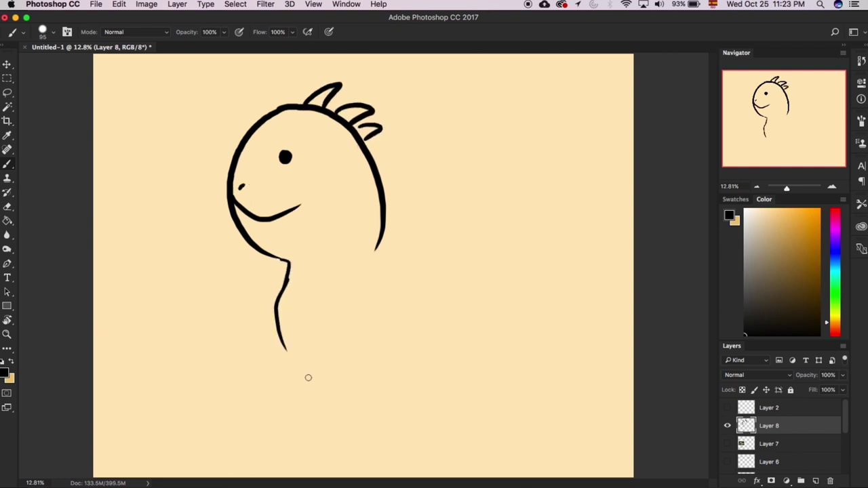
{"action": "mouse_move", "coordinate": [313, 281]}
{"action": "left_mouse_down"}
{"action": "mouse_move", "coordinate": [306, 346]}
{"action": "mouse_move", "coordinate": [324, 344]}
{"action": "mouse_move", "coordinate": [335, 296]}
{"action": "left_mouse_up"}
{"action": "mouse_move", "coordinate": [278, 331]}
{"action": "left_mouse_down"}
{"action": "mouse_move", "coordinate": [297, 369]}
{"action": "mouse_move", "coordinate": [315, 380]}
{"action": "left_mouse_up"}
{"action": "mouse_move", "coordinate": [335, 341]}
{"action": "left_mouse_down"}
{"action": "mouse_move", "coordinate": [310, 384]}
{"action": "mouse_move", "coordinate": [342, 399]}
{"action": "left_mouse_up"}
{"action": "mouse_move", "coordinate": [371, 364]}
{"action": "left_mouse_down"}
{"action": "mouse_move", "coordinate": [367, 401]}
{"action": "mouse_move", "coordinate": [317, 413]}
{"action": "mouse_move", "coordinate": [307, 419]}
{"action": "mouse_move", "coordinate": [313, 426]}
{"action": "left_mouse_up"}
{"action": "mouse_move", "coordinate": [319, 414]}
{"action": "left_mouse_down"}
{"action": "mouse_move", "coordinate": [311, 422]}
{"action": "mouse_move", "coordinate": [352, 421]}
{"action": "left_mouse_up"}
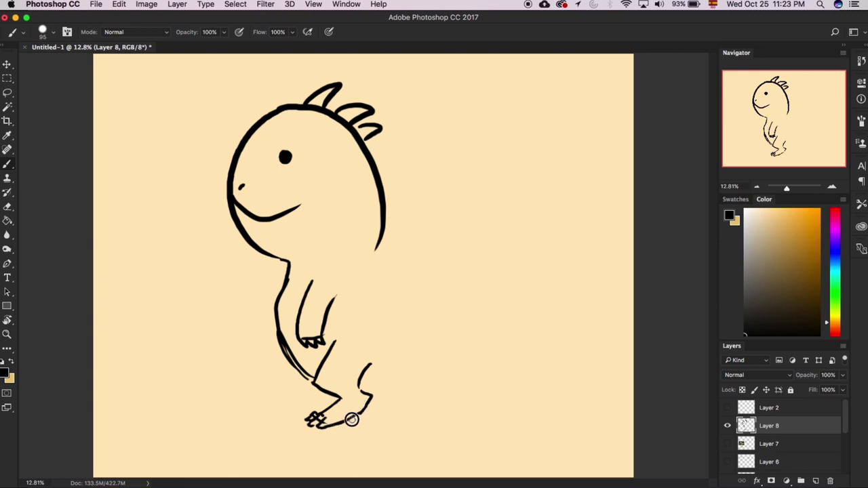
{"action": "left_click_drag", "start_coordinate": [325, 381], "coordinate": [298, 420]}
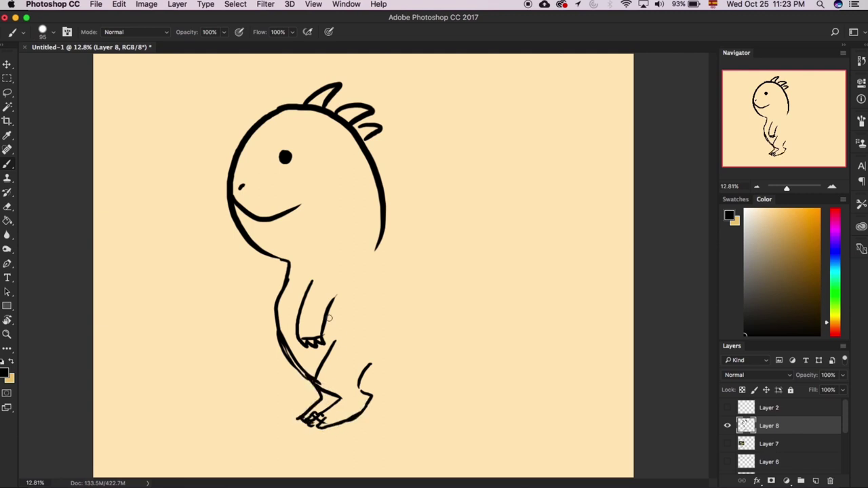
Step: Close the head's chin line and fill the belly strip with slanted bands from the neck to the leg
{"action": "mouse_move", "coordinate": [275, 257]}
{"action": "left_mouse_down"}
{"action": "mouse_move", "coordinate": [324, 250]}
{"action": "mouse_move", "coordinate": [298, 288]}
{"action": "left_mouse_up"}
{"action": "mouse_move", "coordinate": [289, 275]}
{"action": "left_mouse_down"}
{"action": "mouse_move", "coordinate": [316, 266]}
{"action": "mouse_move", "coordinate": [285, 297]}
{"action": "mouse_move", "coordinate": [277, 329]}
{"action": "left_mouse_up"}
{"action": "mouse_move", "coordinate": [298, 322]}
{"action": "left_mouse_down"}
{"action": "mouse_move", "coordinate": [282, 342]}
{"action": "mouse_move", "coordinate": [293, 357]}
{"action": "left_mouse_up"}
{"action": "left_click_drag", "start_coordinate": [328, 340], "coordinate": [312, 371]}
{"action": "left_click_drag", "start_coordinate": [328, 325], "coordinate": [335, 339]}
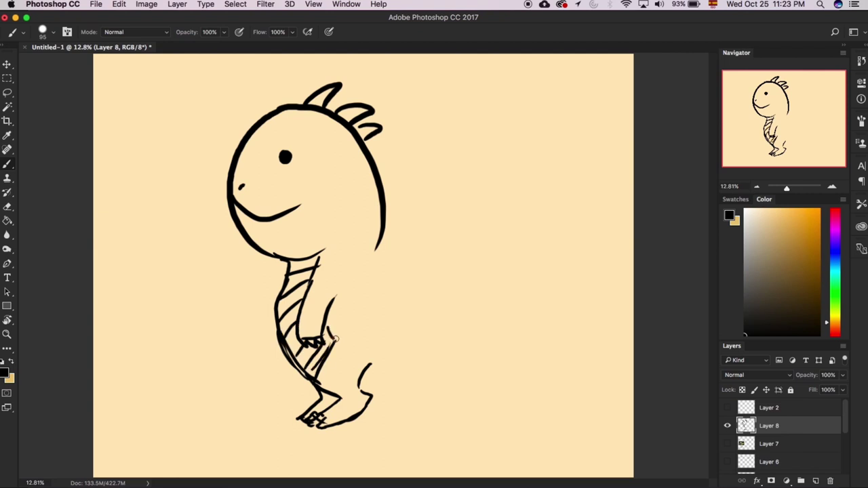
Step: Draw a scalloped wing extending from the cartoon dragon's back, and add a short eyebrow above the eye
{"action": "mouse_move", "coordinate": [378, 252]}
{"action": "left_mouse_down"}
{"action": "mouse_move", "coordinate": [407, 206]}
{"action": "mouse_move", "coordinate": [481, 190]}
{"action": "left_mouse_up"}
{"action": "mouse_move", "coordinate": [385, 284]}
{"action": "left_mouse_down"}
{"action": "mouse_move", "coordinate": [424, 258]}
{"action": "mouse_move", "coordinate": [450, 214]}
{"action": "mouse_move", "coordinate": [480, 192]}
{"action": "left_mouse_up"}
{"action": "mouse_move", "coordinate": [378, 249]}
{"action": "left_mouse_down"}
{"action": "mouse_move", "coordinate": [404, 200]}
{"action": "mouse_move", "coordinate": [482, 184]}
{"action": "left_mouse_up"}
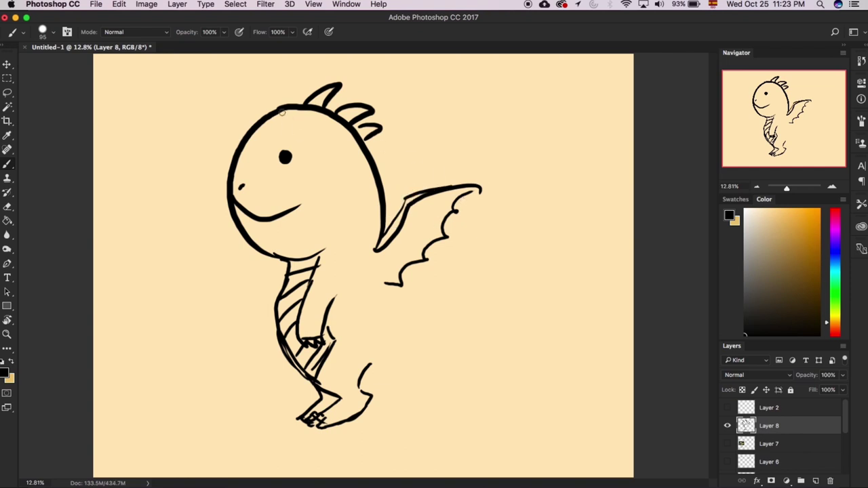
{"action": "left_click_drag", "start_coordinate": [290, 131], "coordinate": [300, 137]}
Step: Draw the back line and a curved tail with a filled spade tip, small top spikes and underside bands
{"action": "mouse_move", "coordinate": [386, 283]}
{"action": "left_mouse_down"}
{"action": "mouse_move", "coordinate": [384, 371]}
{"action": "mouse_move", "coordinate": [453, 325]}
{"action": "left_mouse_up"}
{"action": "mouse_move", "coordinate": [367, 400]}
{"action": "left_mouse_down"}
{"action": "mouse_move", "coordinate": [464, 308]}
{"action": "mouse_move", "coordinate": [450, 344]}
{"action": "mouse_move", "coordinate": [453, 327]}
{"action": "mouse_move", "coordinate": [457, 338]}
{"action": "mouse_move", "coordinate": [460, 329]}
{"action": "left_mouse_up"}
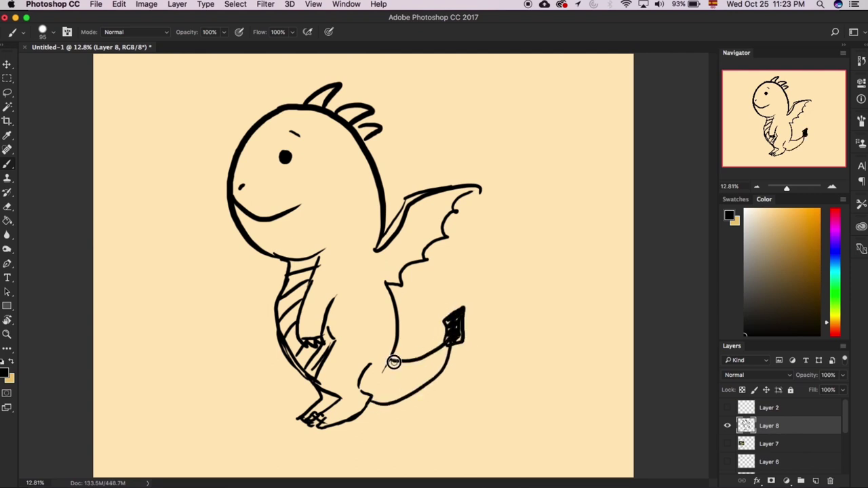
{"action": "left_click_drag", "start_coordinate": [394, 362], "coordinate": [401, 361]}
{"action": "left_click_drag", "start_coordinate": [408, 360], "coordinate": [417, 359]}
{"action": "left_click_drag", "start_coordinate": [428, 352], "coordinate": [432, 357]}
{"action": "mouse_move", "coordinate": [366, 379]}
{"action": "left_mouse_down"}
{"action": "mouse_move", "coordinate": [415, 383]}
{"action": "mouse_move", "coordinate": [368, 385]}
{"action": "mouse_move", "coordinate": [388, 393]}
{"action": "mouse_move", "coordinate": [442, 377]}
{"action": "left_mouse_up"}
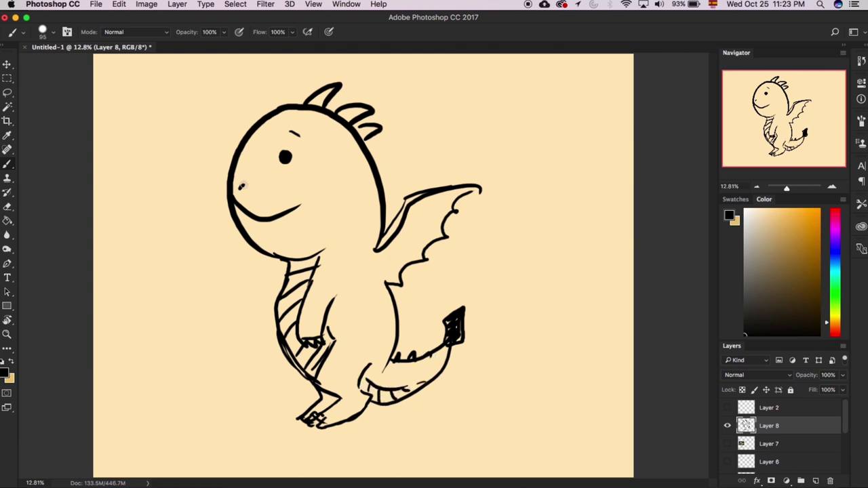
Step: Erase the front of the cartoon dragon's face and redraw it with a protruding snout, nostril and smiling mouth
{"action": "left_click_drag", "start_coordinate": [240, 188], "coordinate": [245, 182]}
{"action": "key", "text": "e"}
{"action": "mouse_move", "coordinate": [284, 106]}
{"action": "left_mouse_down"}
{"action": "mouse_move", "coordinate": [231, 161]}
{"action": "mouse_move", "coordinate": [259, 124]}
{"action": "mouse_move", "coordinate": [254, 253]}
{"action": "mouse_move", "coordinate": [265, 260]}
{"action": "mouse_move", "coordinate": [255, 255]}
{"action": "mouse_move", "coordinate": [261, 224]}
{"action": "mouse_move", "coordinate": [272, 218]}
{"action": "mouse_move", "coordinate": [229, 179]}
{"action": "mouse_move", "coordinate": [253, 164]}
{"action": "mouse_move", "coordinate": [241, 176]}
{"action": "mouse_move", "coordinate": [260, 233]}
{"action": "left_mouse_up"}
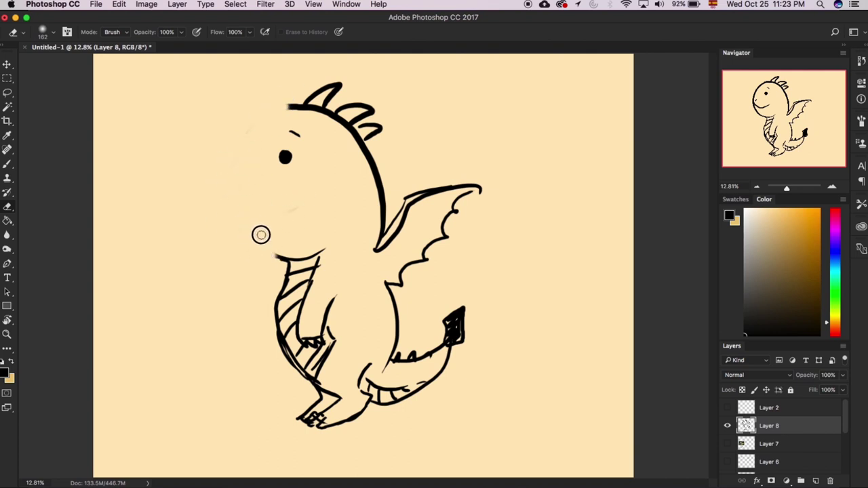
{"action": "key", "text": "b"}
{"action": "mouse_move", "coordinate": [286, 103]}
{"action": "left_mouse_down"}
{"action": "mouse_move", "coordinate": [209, 183]}
{"action": "mouse_move", "coordinate": [209, 203]}
{"action": "mouse_move", "coordinate": [242, 236]}
{"action": "left_mouse_up"}
{"action": "left_click_drag", "start_coordinate": [224, 200], "coordinate": [230, 190]}
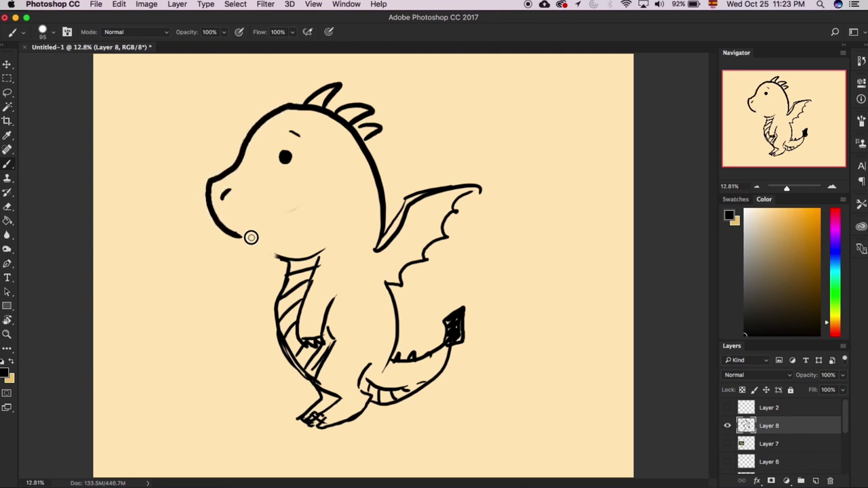
{"action": "mouse_move", "coordinate": [241, 236]}
{"action": "left_mouse_down"}
{"action": "mouse_move", "coordinate": [293, 216]}
{"action": "mouse_move", "coordinate": [254, 247]}
{"action": "mouse_move", "coordinate": [278, 253]}
{"action": "left_mouse_up"}
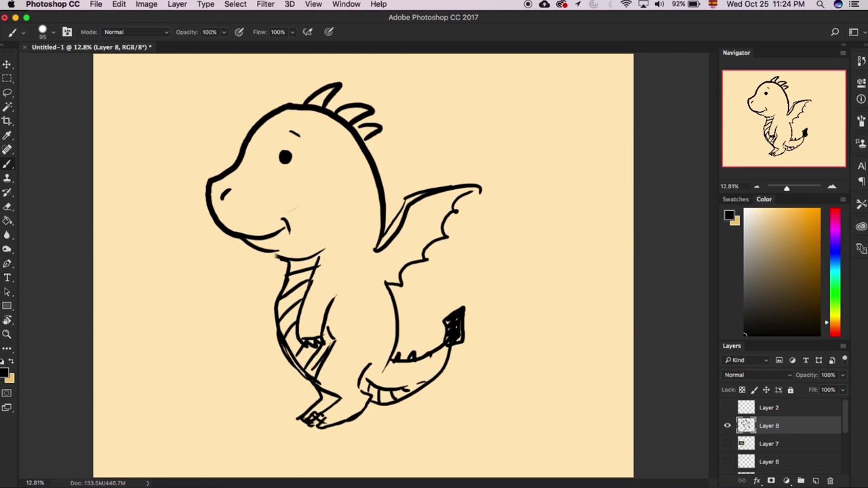
Step: Hide the cartoon dragon's layer and place an enlarged kitten photo on a new layer in the canvas's upper-left corner
{"action": "left_click", "coordinate": [727, 426]}
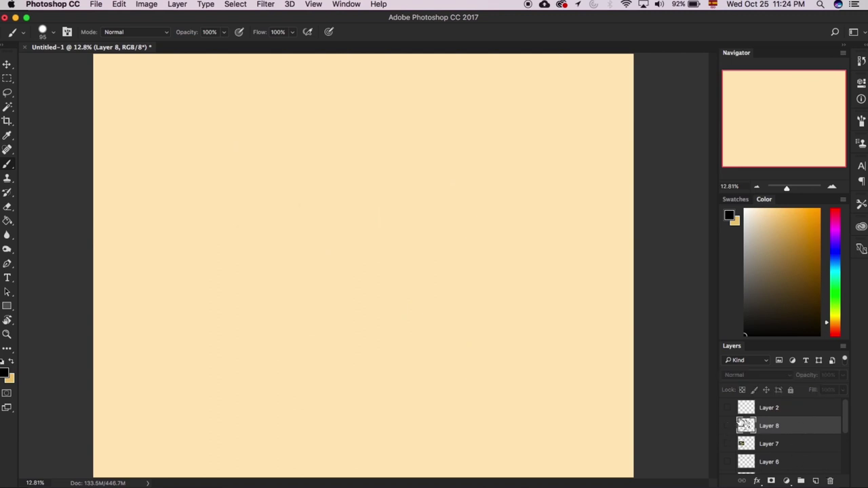
{"action": "left_click", "coordinate": [815, 480]}
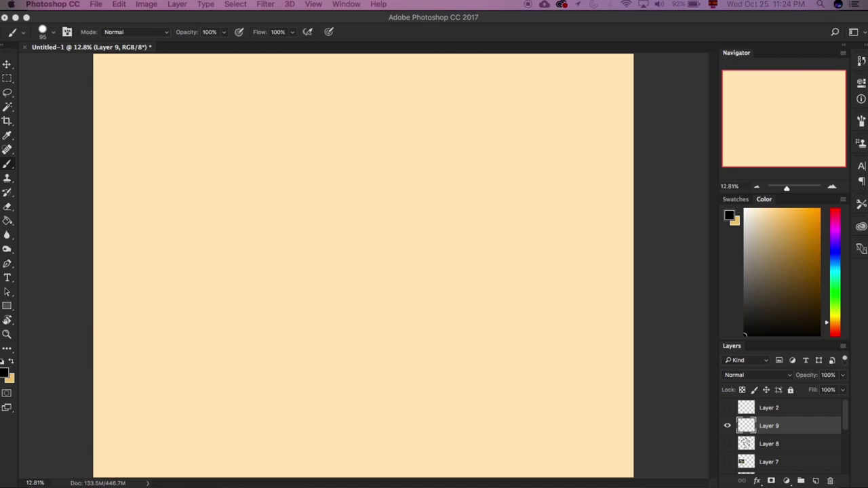
{"action": "left_click_drag", "start_coordinate": [414, 108], "coordinate": [507, 209]}
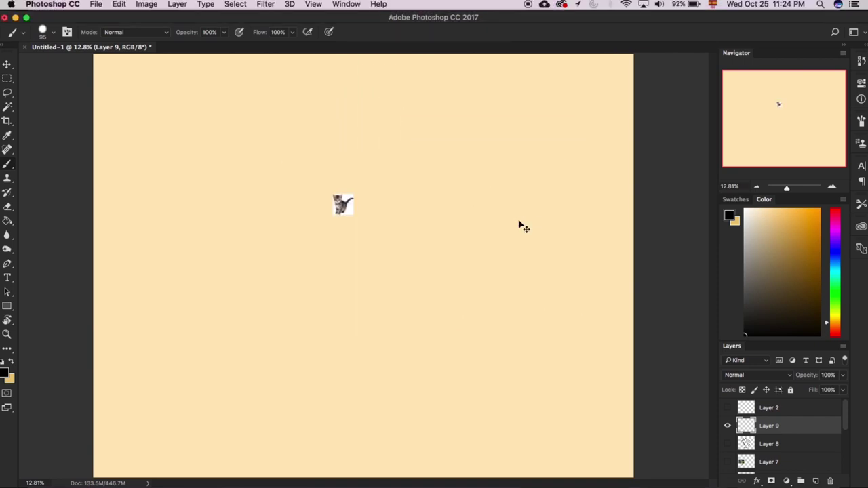
{"action": "left_click_drag", "start_coordinate": [354, 217], "coordinate": [534, 399]}
{"action": "left_click_drag", "start_coordinate": [475, 351], "coordinate": [245, 201]}
{"action": "key", "text": "Return"}
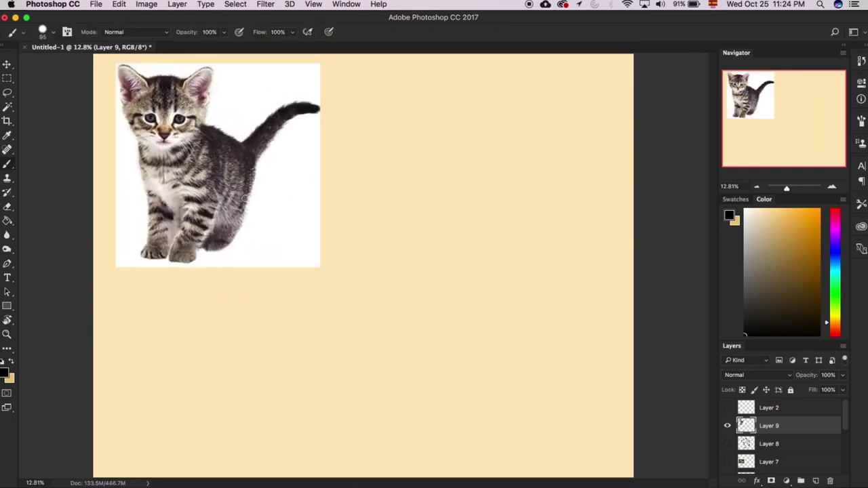
Step: Add a new layer above the kitten photo and set the brush size to 57 px
{"action": "key", "text": "g"}
{"action": "left_click", "coordinate": [816, 481]}
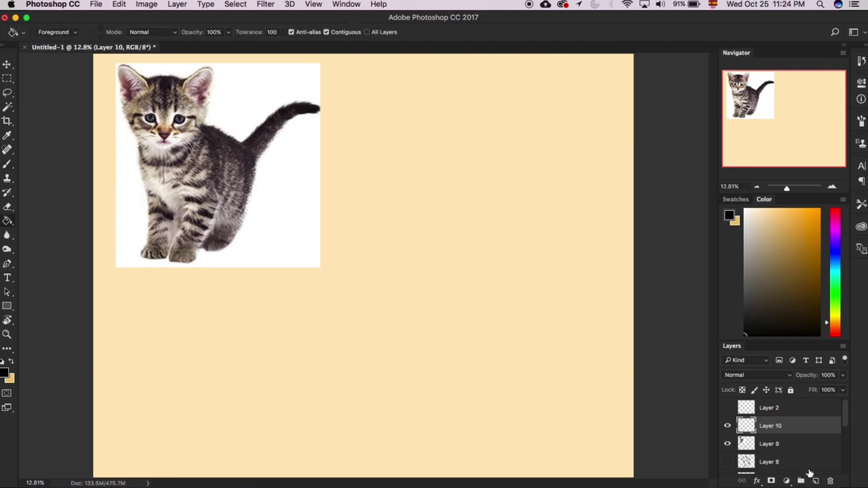
{"action": "key", "text": "b"}
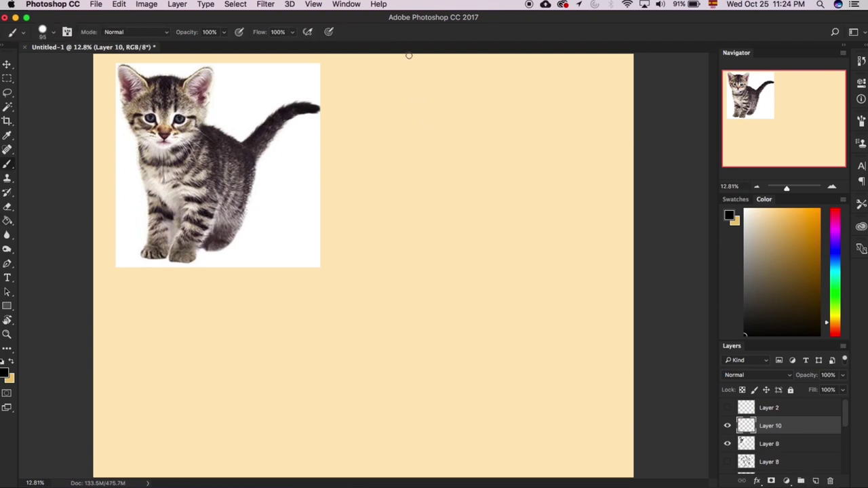
{"action": "right_click", "coordinate": [441, 138]}
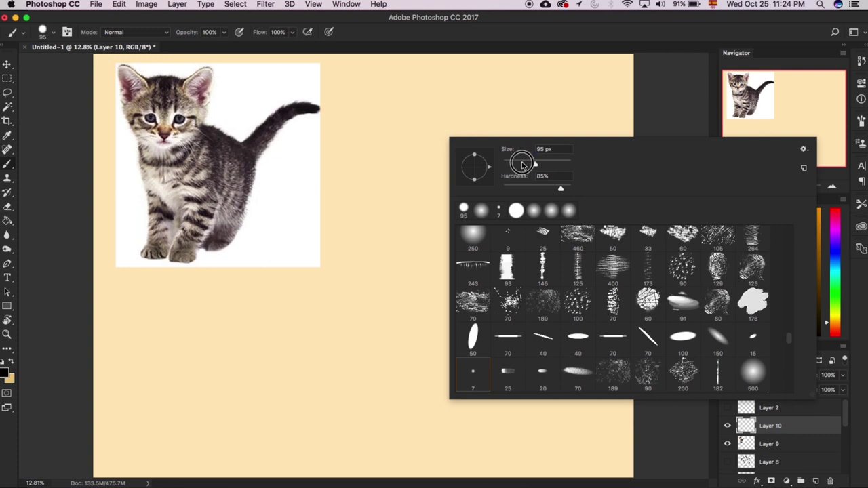
{"action": "left_click", "coordinate": [523, 165]}
Step: Sketch a loose round head shape in the empty area beside the kitten photo
{"action": "mouse_move", "coordinate": [419, 115]}
{"action": "left_mouse_down"}
{"action": "mouse_move", "coordinate": [432, 183]}
{"action": "mouse_move", "coordinate": [470, 131]}
{"action": "left_mouse_up"}
{"action": "left_click_drag", "start_coordinate": [443, 184], "coordinate": [455, 183]}
{"action": "left_click_drag", "start_coordinate": [434, 112], "coordinate": [479, 144]}
{"action": "left_click_drag", "start_coordinate": [443, 184], "coordinate": [480, 157]}
{"action": "left_click_drag", "start_coordinate": [461, 117], "coordinate": [479, 137]}
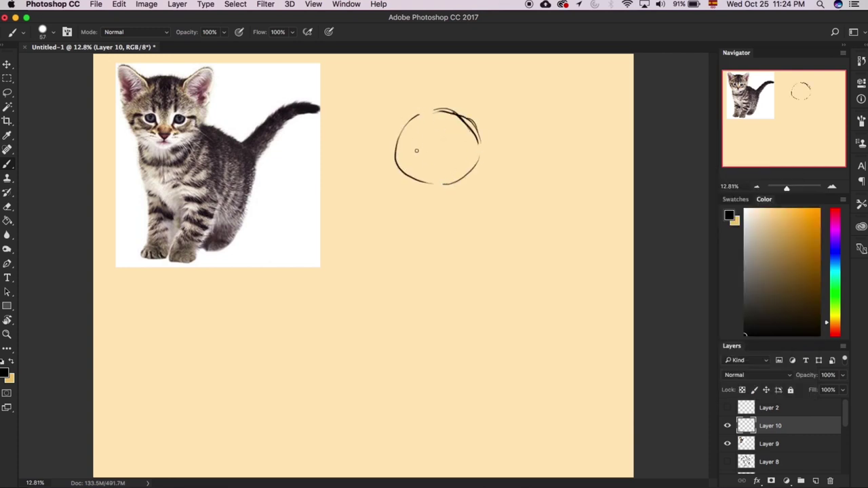
Step: Draw two round eyes and a short muzzle with nostrils on the round head
{"action": "mouse_move", "coordinate": [415, 148]}
{"action": "left_mouse_down"}
{"action": "mouse_move", "coordinate": [451, 147]}
{"action": "mouse_move", "coordinate": [451, 156]}
{"action": "mouse_move", "coordinate": [417, 148]}
{"action": "left_mouse_up"}
{"action": "key", "text": "super+z"}
{"action": "mouse_move", "coordinate": [434, 178]}
{"action": "left_mouse_down"}
{"action": "mouse_move", "coordinate": [418, 182]}
{"action": "mouse_move", "coordinate": [428, 190]}
{"action": "mouse_move", "coordinate": [443, 188]}
{"action": "mouse_move", "coordinate": [427, 188]}
{"action": "mouse_move", "coordinate": [412, 166]}
{"action": "mouse_move", "coordinate": [454, 164]}
{"action": "mouse_move", "coordinate": [417, 152]}
{"action": "left_mouse_up"}
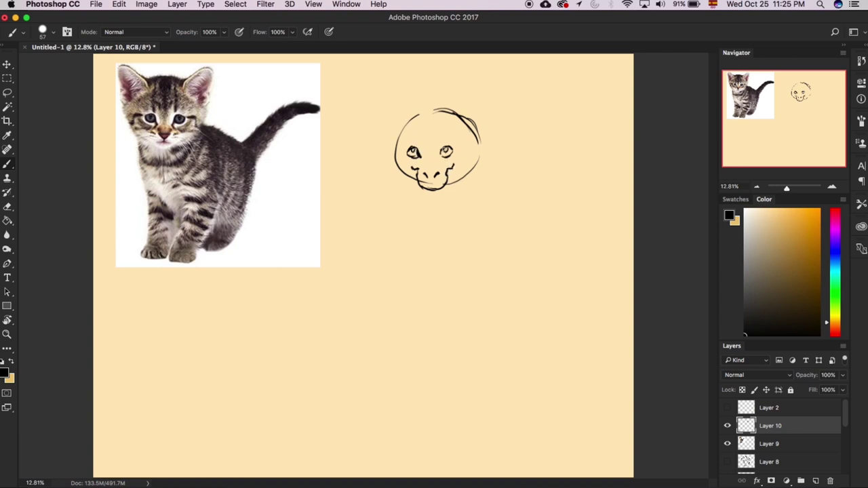
Step: Add pointed, scalloped frill ears on both sides of the head and an eyebrow above each eye
{"action": "mouse_move", "coordinate": [423, 107]}
{"action": "left_mouse_down"}
{"action": "mouse_move", "coordinate": [400, 122]}
{"action": "mouse_move", "coordinate": [388, 156]}
{"action": "mouse_move", "coordinate": [404, 102]}
{"action": "mouse_move", "coordinate": [392, 87]}
{"action": "mouse_move", "coordinate": [377, 144]}
{"action": "mouse_move", "coordinate": [381, 163]}
{"action": "mouse_move", "coordinate": [400, 171]}
{"action": "left_mouse_up"}
{"action": "mouse_move", "coordinate": [430, 113]}
{"action": "left_mouse_down"}
{"action": "mouse_move", "coordinate": [474, 87]}
{"action": "mouse_move", "coordinate": [487, 104]}
{"action": "mouse_move", "coordinate": [491, 160]}
{"action": "mouse_move", "coordinate": [460, 177]}
{"action": "left_mouse_up"}
{"action": "left_click_drag", "start_coordinate": [409, 136], "coordinate": [420, 132]}
{"action": "left_click_drag", "start_coordinate": [442, 135], "coordinate": [452, 132]}
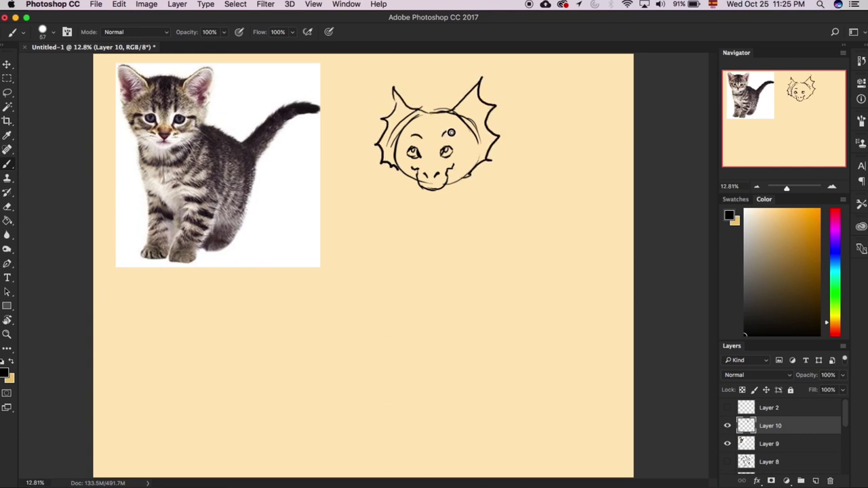
Step: Draw the neck, chest and two front legs with toed paws, following the kitten's standing pose
{"action": "mouse_move", "coordinate": [402, 169]}
{"action": "left_mouse_down"}
{"action": "mouse_move", "coordinate": [394, 216]}
{"action": "mouse_move", "coordinate": [403, 250]}
{"action": "left_mouse_up"}
{"action": "left_click_drag", "start_coordinate": [469, 170], "coordinate": [477, 227]}
{"action": "left_click_drag", "start_coordinate": [401, 245], "coordinate": [389, 296]}
{"action": "mouse_move", "coordinate": [378, 303]}
{"action": "left_mouse_down"}
{"action": "mouse_move", "coordinate": [380, 294]}
{"action": "mouse_move", "coordinate": [397, 305]}
{"action": "mouse_move", "coordinate": [428, 251]}
{"action": "mouse_move", "coordinate": [424, 266]}
{"action": "left_mouse_up"}
{"action": "mouse_move", "coordinate": [465, 216]}
{"action": "left_mouse_down"}
{"action": "mouse_move", "coordinate": [476, 249]}
{"action": "mouse_move", "coordinate": [455, 281]}
{"action": "left_mouse_up"}
{"action": "mouse_move", "coordinate": [440, 236]}
{"action": "left_mouse_down"}
{"action": "mouse_move", "coordinate": [435, 277]}
{"action": "mouse_move", "coordinate": [419, 296]}
{"action": "mouse_move", "coordinate": [426, 309]}
{"action": "mouse_move", "coordinate": [437, 310]}
{"action": "mouse_move", "coordinate": [461, 274]}
{"action": "left_mouse_up"}
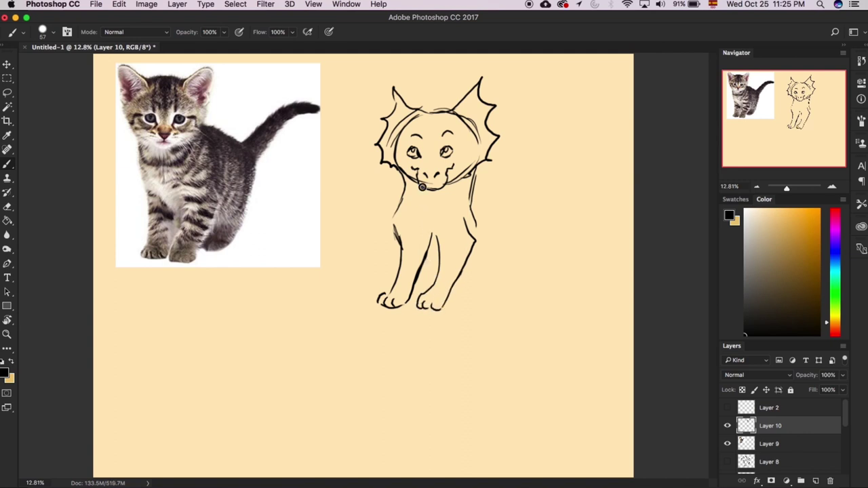
Step: Add a chin line, banded chest plates on the kitten-style dragon and shading between its front legs
{"action": "mouse_move", "coordinate": [422, 187]}
{"action": "left_mouse_down"}
{"action": "mouse_move", "coordinate": [435, 196]}
{"action": "mouse_move", "coordinate": [445, 188]}
{"action": "mouse_move", "coordinate": [428, 236]}
{"action": "mouse_move", "coordinate": [453, 195]}
{"action": "left_mouse_up"}
{"action": "left_click_drag", "start_coordinate": [419, 219], "coordinate": [450, 210]}
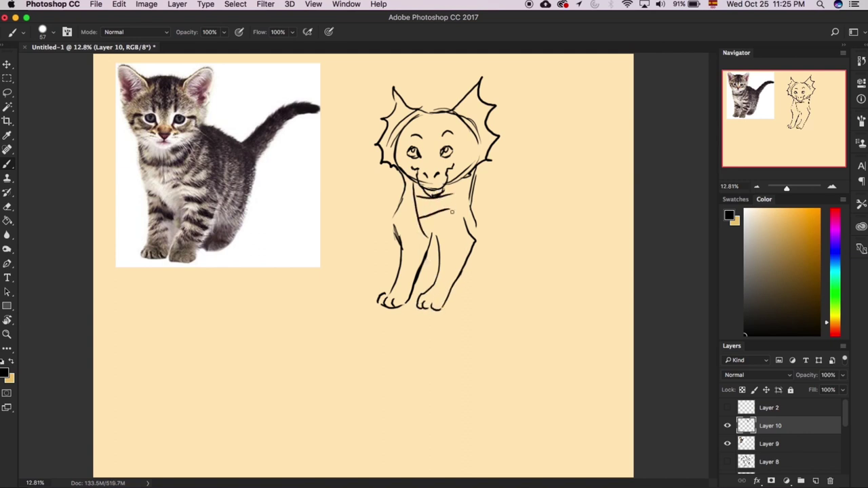
{"action": "left_click_drag", "start_coordinate": [422, 236], "coordinate": [449, 225]}
{"action": "left_click_drag", "start_coordinate": [457, 181], "coordinate": [442, 237]}
{"action": "left_click_drag", "start_coordinate": [428, 251], "coordinate": [433, 281]}
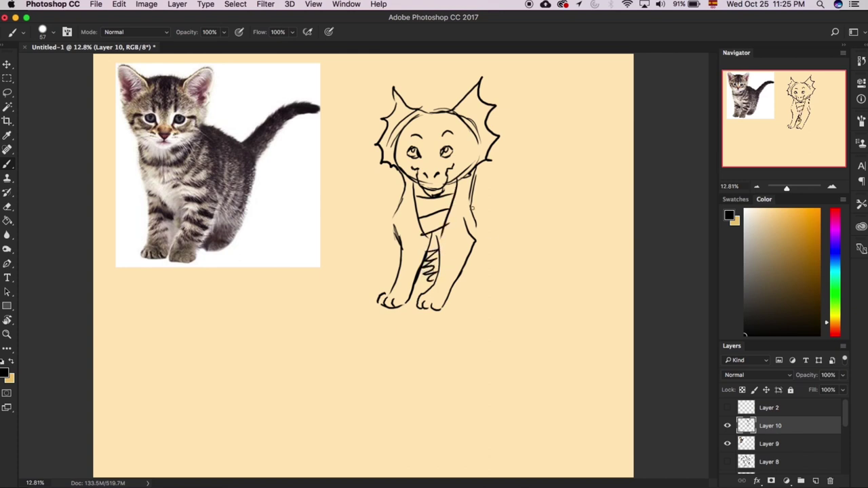
Step: Draw the dragon's back, rounded haunch with hind paw and raised curved tail, following the kitten's pose
{"action": "mouse_move", "coordinate": [472, 208]}
{"action": "left_mouse_down"}
{"action": "mouse_move", "coordinate": [490, 232]}
{"action": "mouse_move", "coordinate": [492, 283]}
{"action": "mouse_move", "coordinate": [468, 302]}
{"action": "mouse_move", "coordinate": [486, 288]}
{"action": "mouse_move", "coordinate": [501, 299]}
{"action": "mouse_move", "coordinate": [451, 293]}
{"action": "mouse_move", "coordinate": [430, 275]}
{"action": "left_mouse_up"}
{"action": "mouse_move", "coordinate": [489, 224]}
{"action": "left_mouse_down"}
{"action": "mouse_move", "coordinate": [576, 151]}
{"action": "mouse_move", "coordinate": [506, 234]}
{"action": "left_mouse_up"}
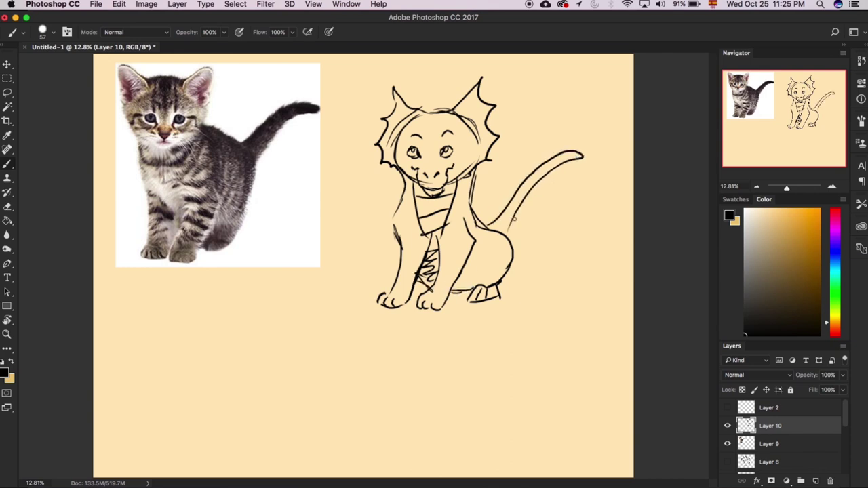
Step: Draw small folded wings behind both shoulders and two bold horns on top of the head
{"action": "left_click_drag", "start_coordinate": [478, 181], "coordinate": [484, 258]}
{"action": "left_click_drag", "start_coordinate": [471, 209], "coordinate": [479, 259]}
{"action": "left_click_drag", "start_coordinate": [403, 211], "coordinate": [384, 197]}
{"action": "left_click_drag", "start_coordinate": [385, 226], "coordinate": [391, 263]}
{"action": "left_click_drag", "start_coordinate": [398, 232], "coordinate": [398, 241]}
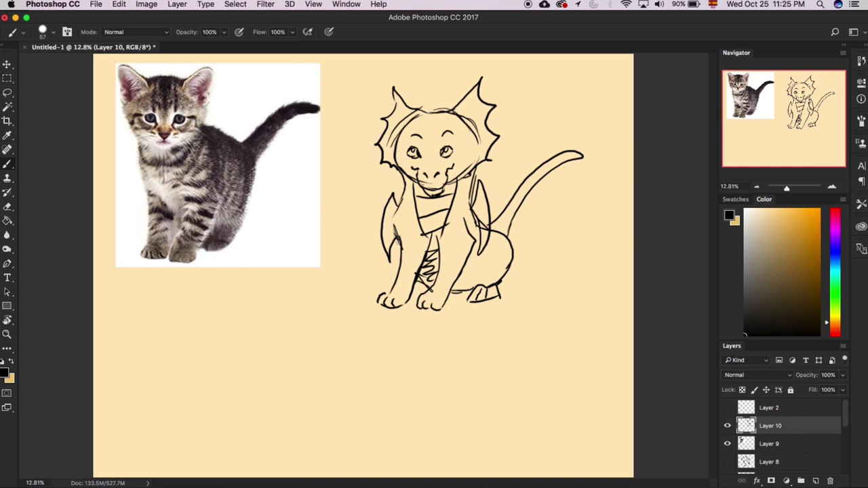
{"action": "mouse_move", "coordinate": [409, 125]}
{"action": "left_mouse_down"}
{"action": "mouse_move", "coordinate": [450, 91]}
{"action": "mouse_move", "coordinate": [456, 127]}
{"action": "left_mouse_up"}
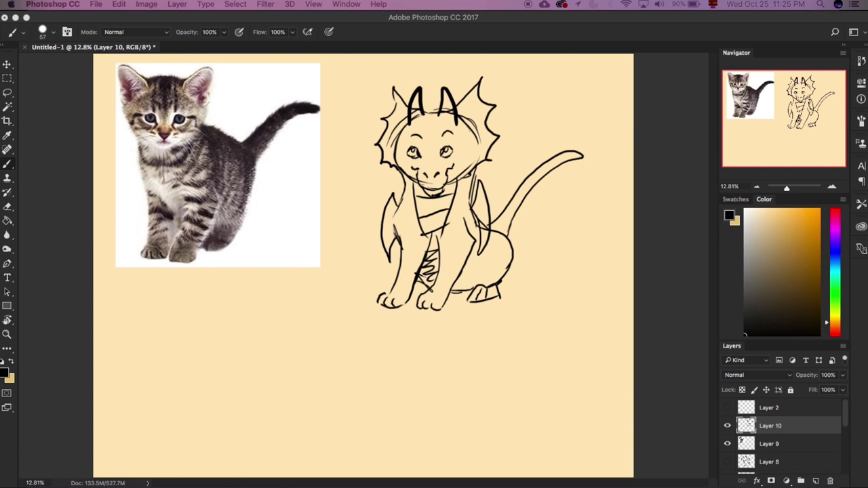
Step: Insert the photo of three baby birds, enlarge it and place it beneath the kitten-style dragon at the canvas's right edge
{"action": "left_click_drag", "start_coordinate": [343, 1], "coordinate": [551, 483]}
{"action": "key", "text": "super+t"}
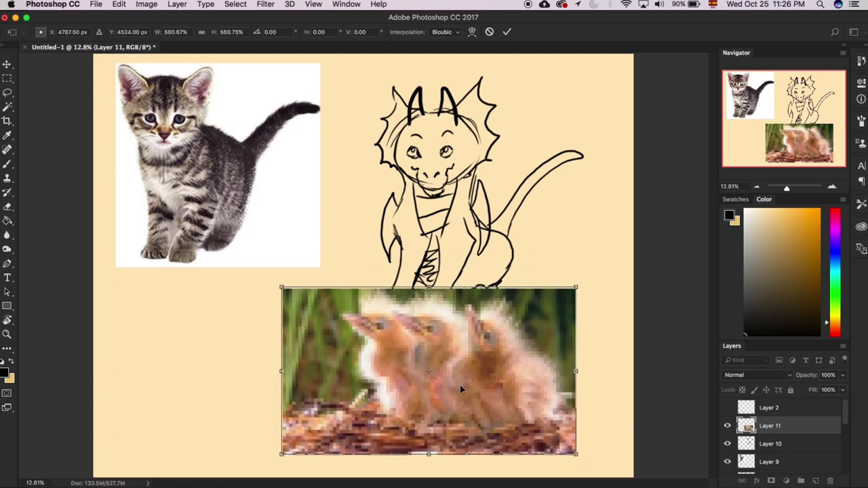
{"action": "left_click_drag", "start_coordinate": [460, 385], "coordinate": [547, 406]}
{"action": "key", "text": "Return"}
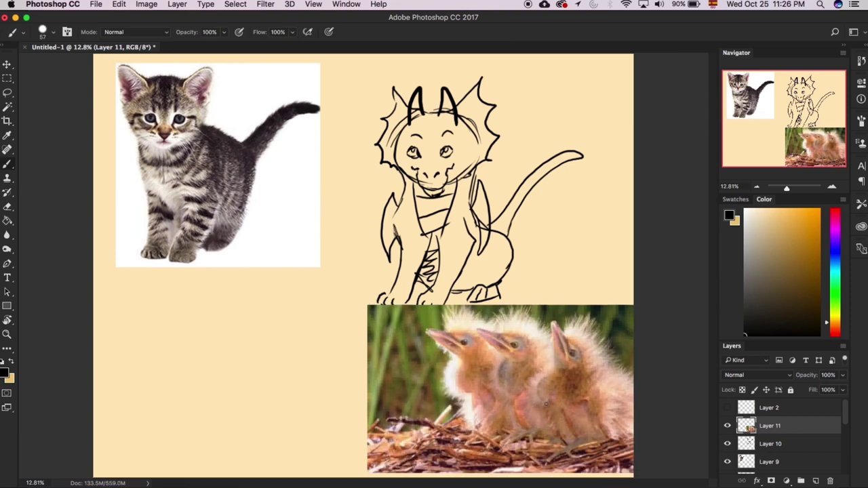
Step: On a new layer with a 27 px brush, loosely sketch a bird-like dragon's head, neck, folded wing and clawed foot below the kitten photo
{"action": "left_click", "coordinate": [815, 481]}
{"action": "right_click", "coordinate": [367, 271]}
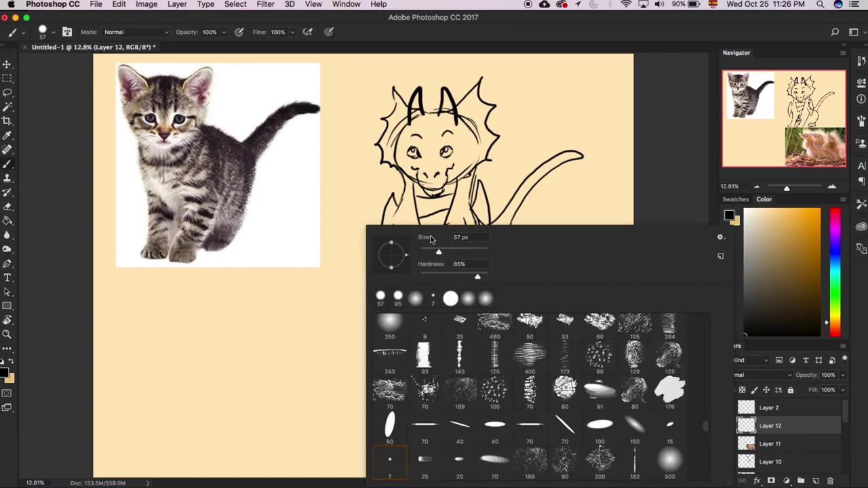
{"action": "left_click_drag", "start_coordinate": [434, 250], "coordinate": [428, 252]}
{"action": "left_click", "coordinate": [654, 138]}
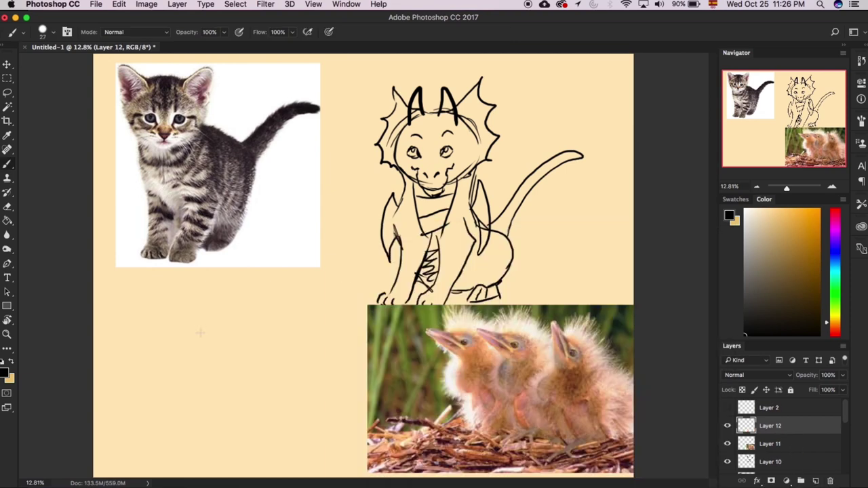
{"action": "mouse_move", "coordinate": [175, 296]}
{"action": "left_mouse_down"}
{"action": "mouse_move", "coordinate": [156, 294]}
{"action": "mouse_move", "coordinate": [176, 294]}
{"action": "mouse_move", "coordinate": [185, 311]}
{"action": "mouse_move", "coordinate": [162, 345]}
{"action": "mouse_move", "coordinate": [186, 377]}
{"action": "left_mouse_up"}
{"action": "mouse_move", "coordinate": [189, 299]}
{"action": "left_mouse_down"}
{"action": "mouse_move", "coordinate": [199, 318]}
{"action": "mouse_move", "coordinate": [184, 345]}
{"action": "mouse_move", "coordinate": [201, 353]}
{"action": "mouse_move", "coordinate": [177, 386]}
{"action": "mouse_move", "coordinate": [202, 401]}
{"action": "left_mouse_up"}
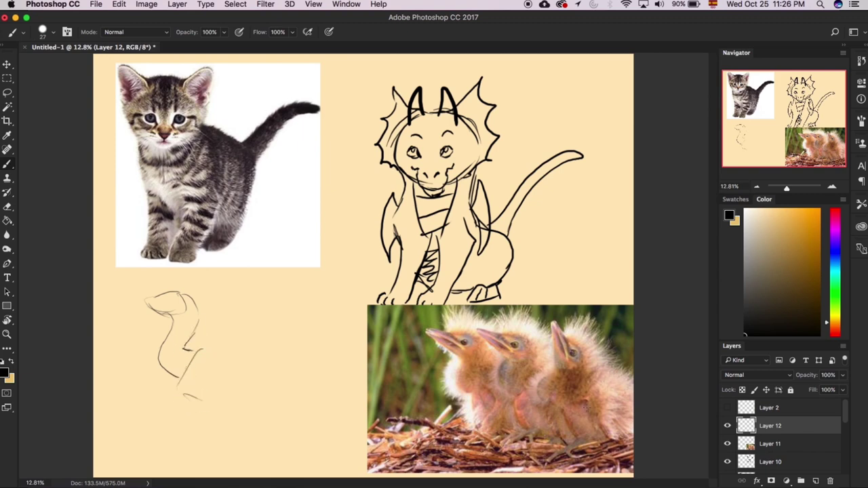
{"action": "mouse_move", "coordinate": [190, 372]}
{"action": "left_mouse_down"}
{"action": "mouse_move", "coordinate": [212, 364]}
{"action": "mouse_move", "coordinate": [228, 407]}
{"action": "mouse_move", "coordinate": [287, 386]}
{"action": "left_mouse_up"}
{"action": "mouse_move", "coordinate": [211, 346]}
{"action": "left_mouse_down"}
{"action": "mouse_move", "coordinate": [258, 359]}
{"action": "mouse_move", "coordinate": [292, 386]}
{"action": "left_mouse_up"}
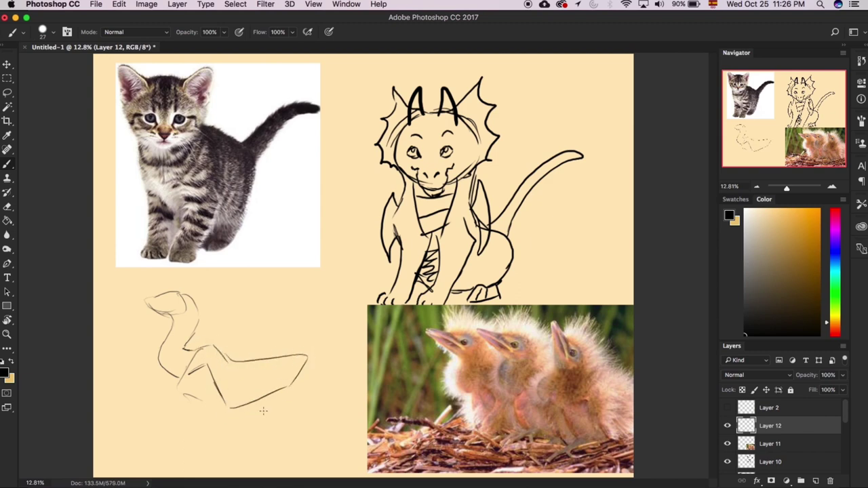
{"action": "mouse_move", "coordinate": [166, 365]}
{"action": "left_mouse_down"}
{"action": "mouse_move", "coordinate": [203, 404]}
{"action": "mouse_move", "coordinate": [228, 402]}
{"action": "mouse_move", "coordinate": [183, 418]}
{"action": "mouse_move", "coordinate": [182, 434]}
{"action": "left_mouse_up"}
{"action": "left_click_drag", "start_coordinate": [202, 413], "coordinate": [199, 429]}
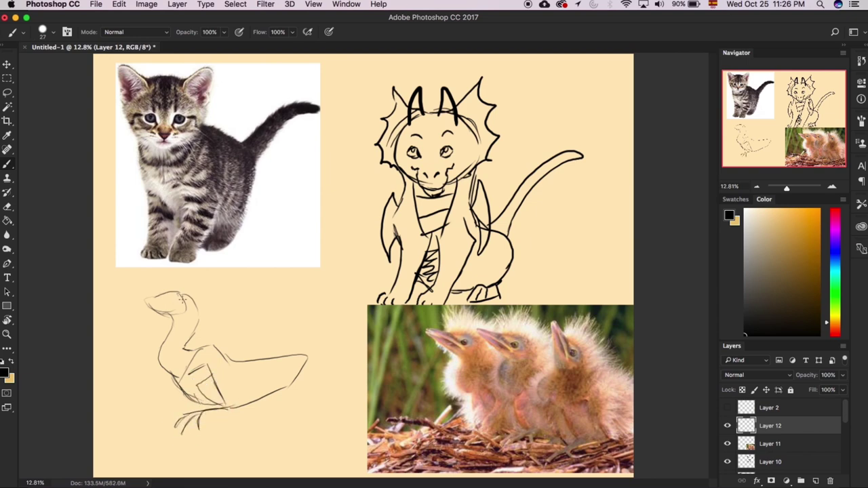
Step: Detail the bird-like dragon's head with an eye, toothed muzzle and spiky neck frill, and darken its clawed foot and wing arm
{"action": "mouse_move", "coordinate": [174, 291]}
{"action": "left_mouse_down"}
{"action": "mouse_move", "coordinate": [144, 304]}
{"action": "mouse_move", "coordinate": [170, 304]}
{"action": "mouse_move", "coordinate": [150, 301]}
{"action": "mouse_move", "coordinate": [164, 306]}
{"action": "mouse_move", "coordinate": [148, 306]}
{"action": "mouse_move", "coordinate": [156, 312]}
{"action": "mouse_move", "coordinate": [179, 300]}
{"action": "left_mouse_up"}
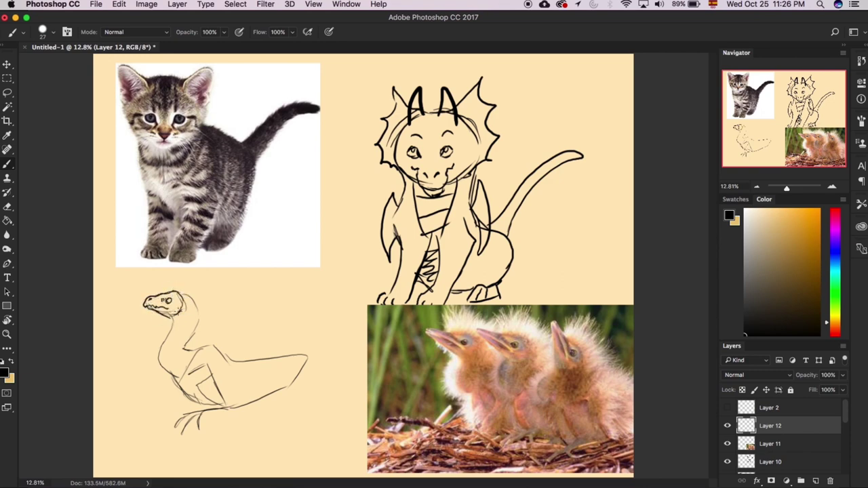
{"action": "mouse_move", "coordinate": [173, 295]}
{"action": "left_mouse_down"}
{"action": "mouse_move", "coordinate": [180, 279]}
{"action": "mouse_move", "coordinate": [195, 294]}
{"action": "mouse_move", "coordinate": [195, 332]}
{"action": "mouse_move", "coordinate": [187, 349]}
{"action": "mouse_move", "coordinate": [192, 302]}
{"action": "mouse_move", "coordinate": [161, 355]}
{"action": "mouse_move", "coordinate": [168, 373]}
{"action": "mouse_move", "coordinate": [212, 405]}
{"action": "left_mouse_up"}
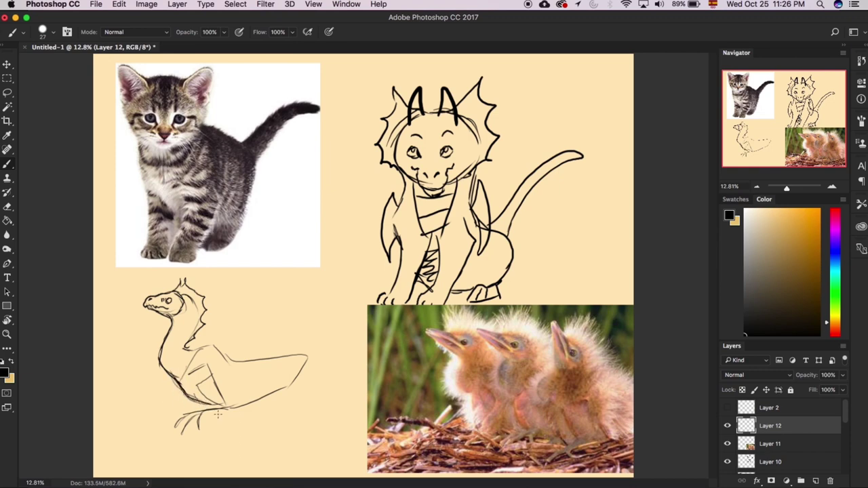
{"action": "left_click_drag", "start_coordinate": [216, 366], "coordinate": [197, 384]}
{"action": "mouse_move", "coordinate": [224, 405]}
{"action": "left_mouse_down"}
{"action": "mouse_move", "coordinate": [178, 416]}
{"action": "mouse_move", "coordinate": [180, 432]}
{"action": "mouse_move", "coordinate": [193, 411]}
{"action": "mouse_move", "coordinate": [202, 431]}
{"action": "mouse_move", "coordinate": [207, 416]}
{"action": "left_mouse_up"}
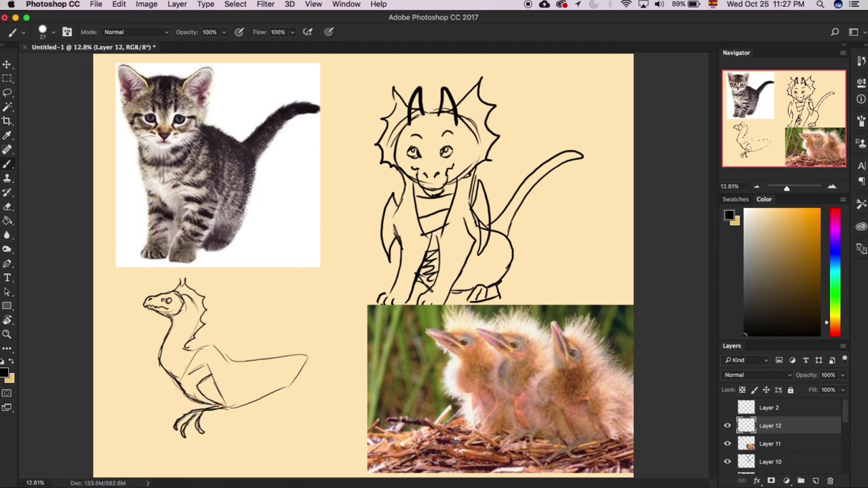
{"action": "mouse_move", "coordinate": [210, 367]}
{"action": "left_mouse_down"}
{"action": "mouse_move", "coordinate": [229, 409]}
{"action": "mouse_move", "coordinate": [246, 413]}
{"action": "mouse_move", "coordinate": [239, 407]}
{"action": "left_mouse_up"}
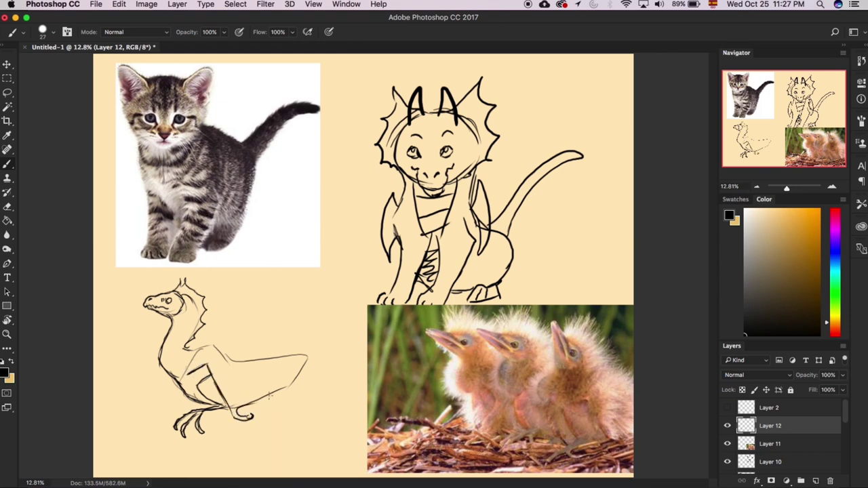
Step: Extend the bird-like dragon's wing with long pointed fingers joined by a scalloped, partly hatched membrane
{"action": "left_click_drag", "start_coordinate": [297, 382], "coordinate": [327, 302]}
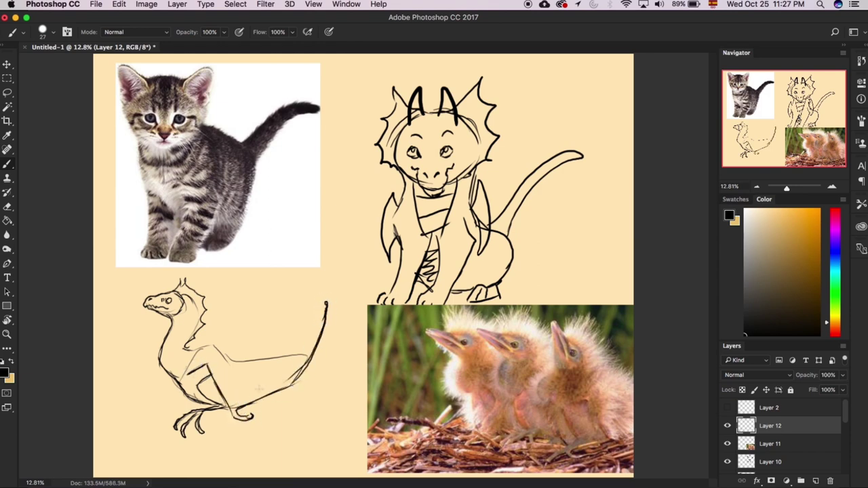
{"action": "mouse_move", "coordinate": [237, 396]}
{"action": "left_mouse_down"}
{"action": "mouse_move", "coordinate": [277, 371]}
{"action": "mouse_move", "coordinate": [299, 301]}
{"action": "left_mouse_up"}
{"action": "mouse_move", "coordinate": [232, 381]}
{"action": "left_mouse_down"}
{"action": "mouse_move", "coordinate": [263, 352]}
{"action": "mouse_move", "coordinate": [267, 308]}
{"action": "left_mouse_up"}
{"action": "mouse_move", "coordinate": [232, 362]}
{"action": "left_mouse_down"}
{"action": "mouse_move", "coordinate": [278, 315]}
{"action": "mouse_move", "coordinate": [268, 312]}
{"action": "mouse_move", "coordinate": [300, 305]}
{"action": "mouse_move", "coordinate": [305, 323]}
{"action": "mouse_move", "coordinate": [249, 329]}
{"action": "mouse_move", "coordinate": [224, 353]}
{"action": "mouse_move", "coordinate": [237, 355]}
{"action": "mouse_move", "coordinate": [267, 314]}
{"action": "mouse_move", "coordinate": [258, 331]}
{"action": "mouse_move", "coordinate": [301, 303]}
{"action": "mouse_move", "coordinate": [280, 335]}
{"action": "mouse_move", "coordinate": [299, 317]}
{"action": "left_mouse_up"}
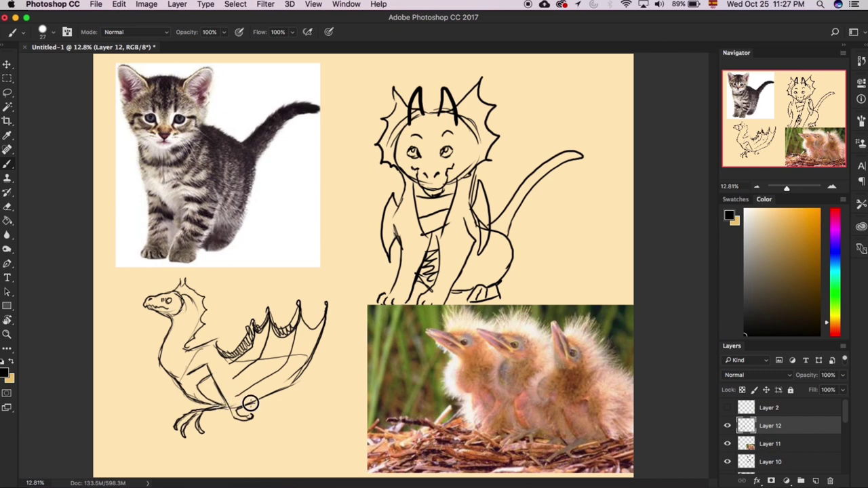
Step: Draw a long tail curling down and around behind the bird-like dragon's wing
{"action": "left_click_drag", "start_coordinate": [258, 402], "coordinate": [313, 447]}
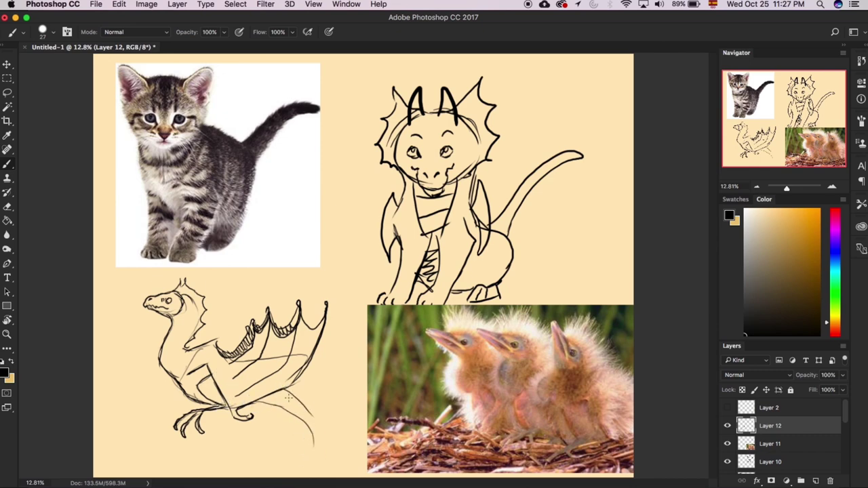
{"action": "left_click_drag", "start_coordinate": [284, 392], "coordinate": [318, 440]}
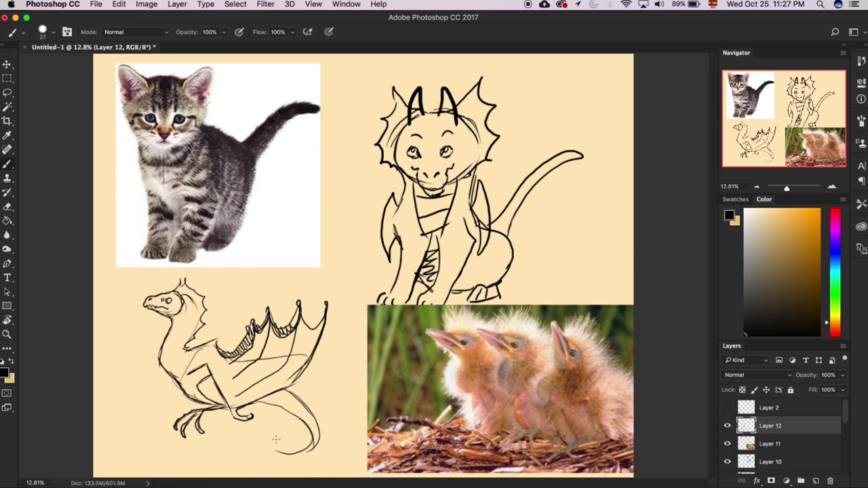
{"action": "mouse_move", "coordinate": [320, 441]}
{"action": "left_mouse_down"}
{"action": "mouse_move", "coordinate": [260, 411]}
{"action": "mouse_move", "coordinate": [294, 442]}
{"action": "mouse_move", "coordinate": [270, 432]}
{"action": "mouse_move", "coordinate": [289, 453]}
{"action": "left_mouse_up"}
Step: Draw an arrow from the bird-like dragon towards the baby birds photo and another from the kitten-style dragon towards the kitten
{"action": "left_click_drag", "start_coordinate": [312, 388], "coordinate": [346, 385]}
{"action": "mouse_move", "coordinate": [334, 375]}
{"action": "left_mouse_down"}
{"action": "mouse_move", "coordinate": [353, 376]}
{"action": "mouse_move", "coordinate": [343, 377]}
{"action": "left_mouse_up"}
{"action": "mouse_move", "coordinate": [381, 180]}
{"action": "left_mouse_down"}
{"action": "mouse_move", "coordinate": [344, 178]}
{"action": "mouse_move", "coordinate": [352, 168]}
{"action": "left_mouse_up"}
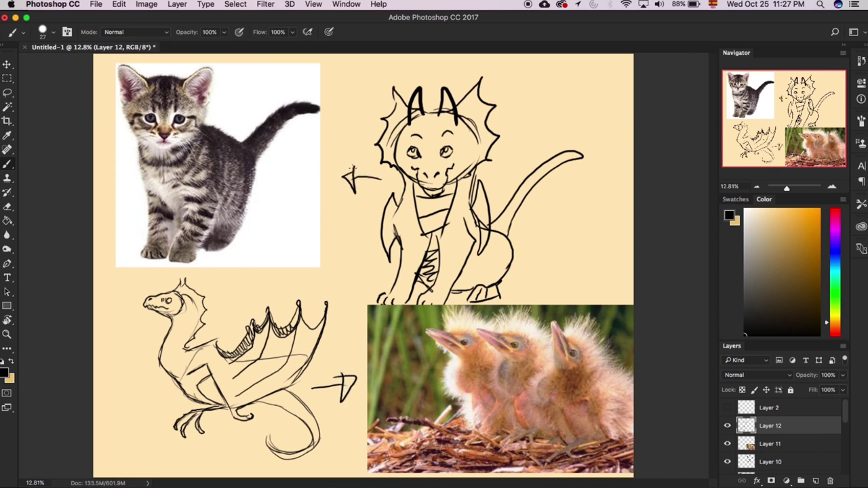
Step: Add a second clawed foot to the bird-like dragon and a small shaded triangle enclosing a circle on the kitten photo's lower corner
{"action": "mouse_move", "coordinate": [188, 399]}
{"action": "left_mouse_down"}
{"action": "mouse_move", "coordinate": [164, 415]}
{"action": "mouse_move", "coordinate": [171, 402]}
{"action": "mouse_move", "coordinate": [175, 417]}
{"action": "mouse_move", "coordinate": [194, 405]}
{"action": "left_mouse_up"}
{"action": "mouse_move", "coordinate": [281, 228]}
{"action": "left_mouse_down"}
{"action": "mouse_move", "coordinate": [280, 221]}
{"action": "mouse_move", "coordinate": [284, 252]}
{"action": "mouse_move", "coordinate": [315, 236]}
{"action": "mouse_move", "coordinate": [287, 253]}
{"action": "mouse_move", "coordinate": [302, 238]}
{"action": "mouse_move", "coordinate": [287, 247]}
{"action": "mouse_move", "coordinate": [293, 235]}
{"action": "left_mouse_up"}
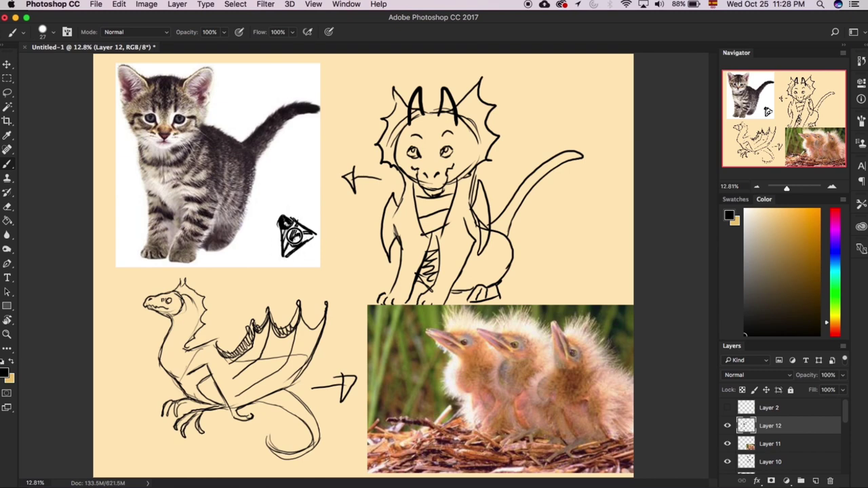